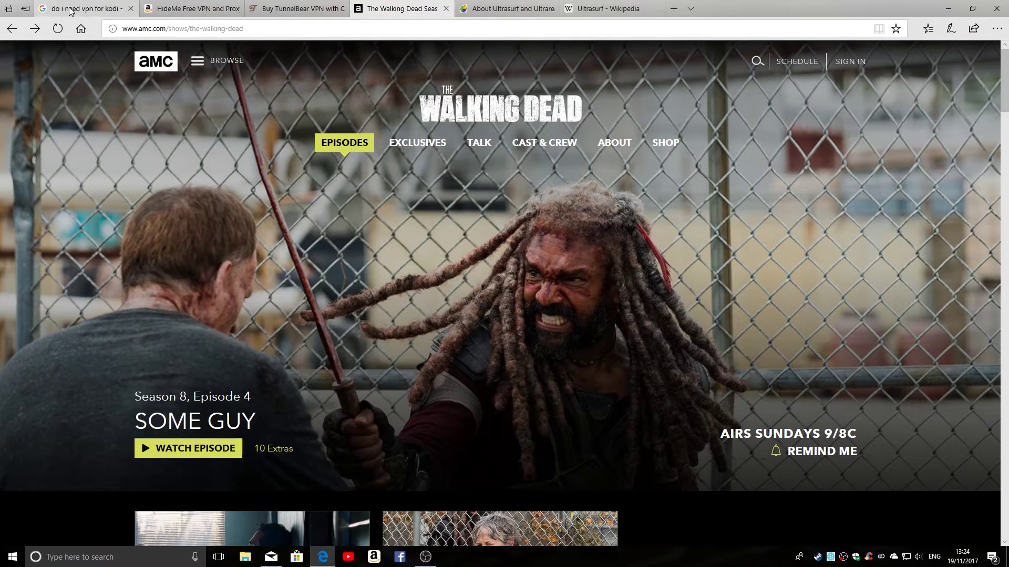
Step: Rerun the 'do i need vpn for kodi' Google search and scroll through the Kodi VPN results
mouse_move(70, 10)
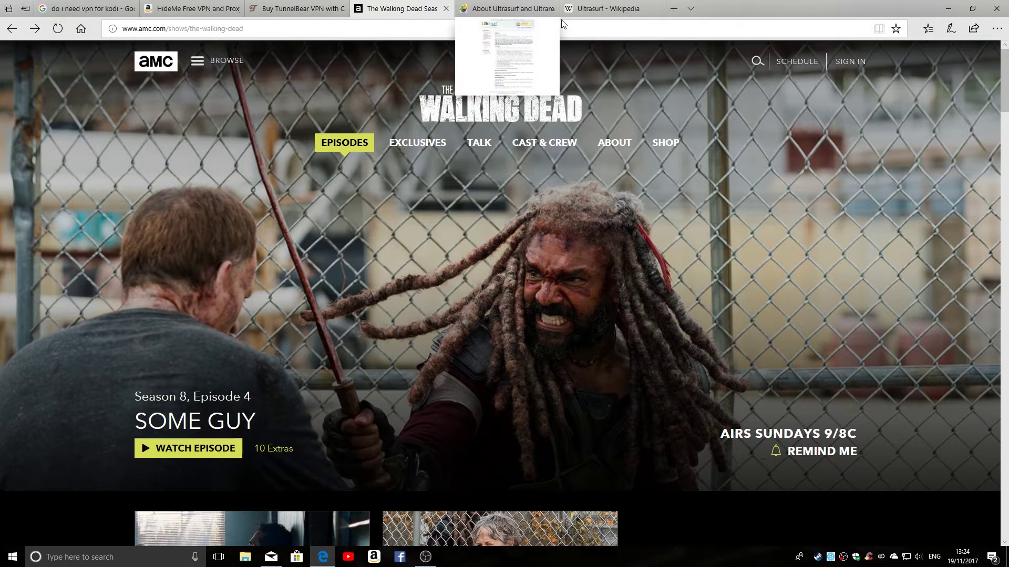
left_click(88, 10)
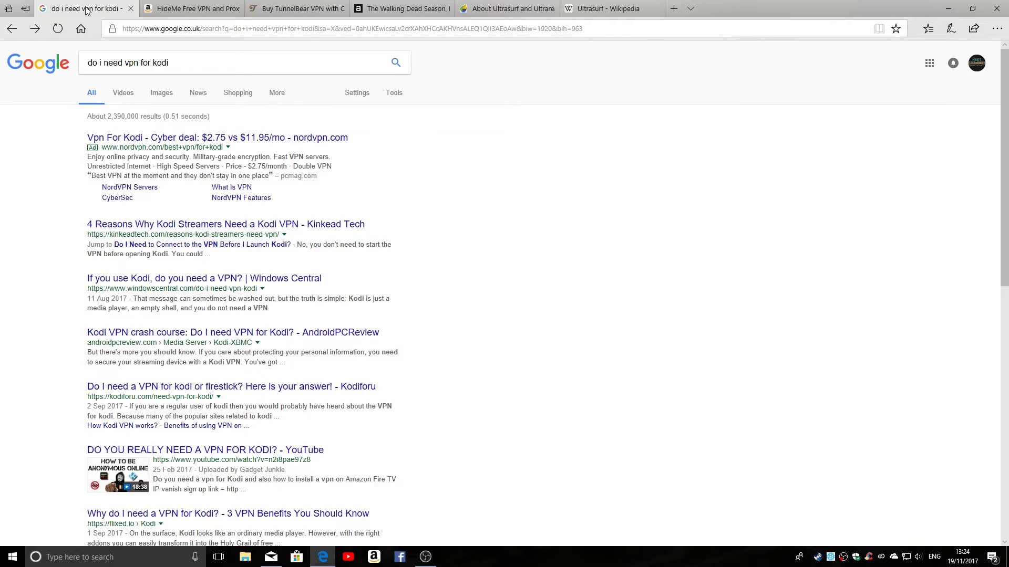
left_click(190, 65)
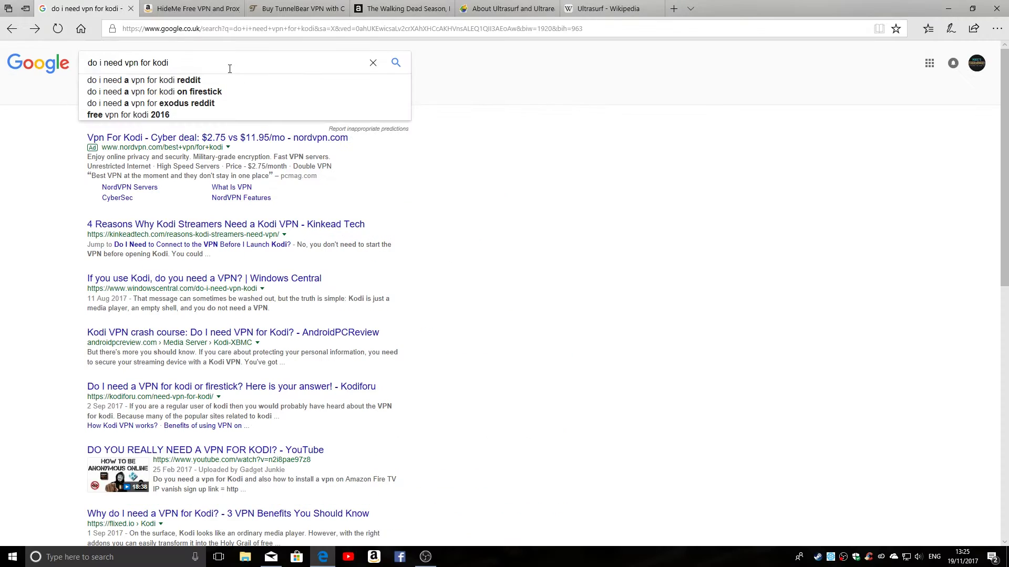
key("Return")
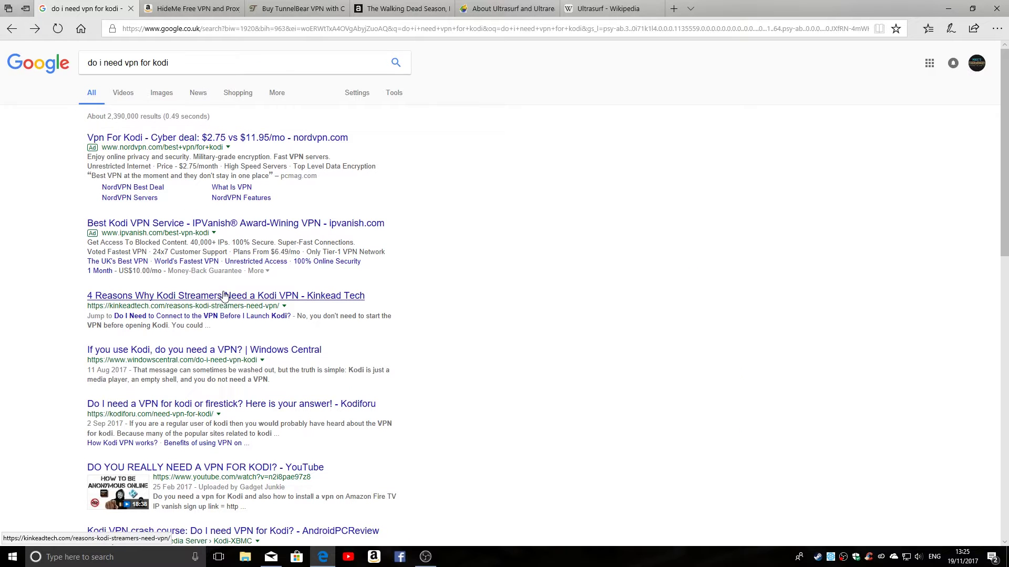
scroll(226, 315, "down", 5)
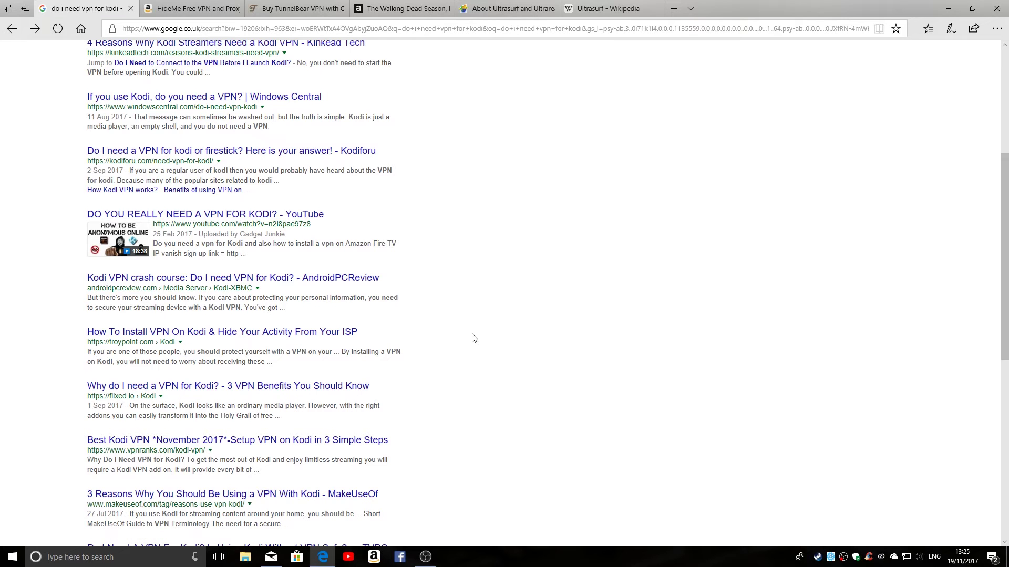
scroll(472, 338, "down", 5)
scroll(472, 338, "down", 4)
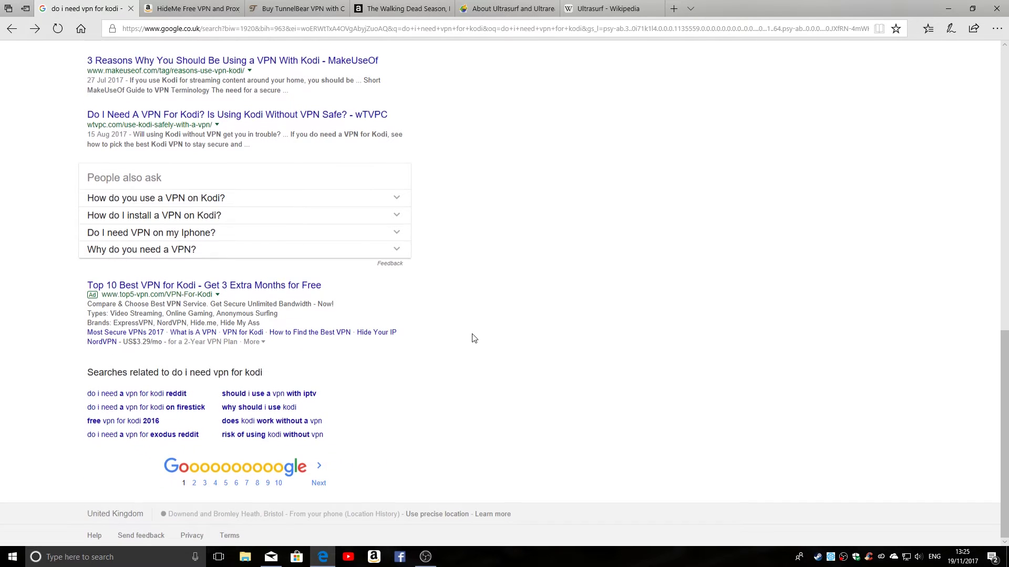
scroll(472, 338, "up", 10)
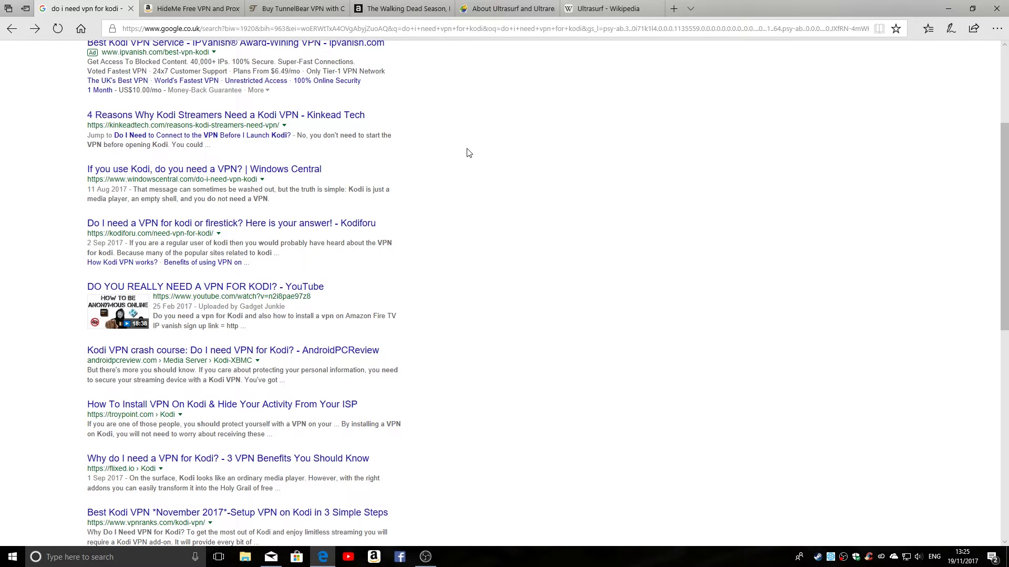
Step: Return to The Walking Dead page and try playing the Season 8 episode Mercy
left_click(391, 16)
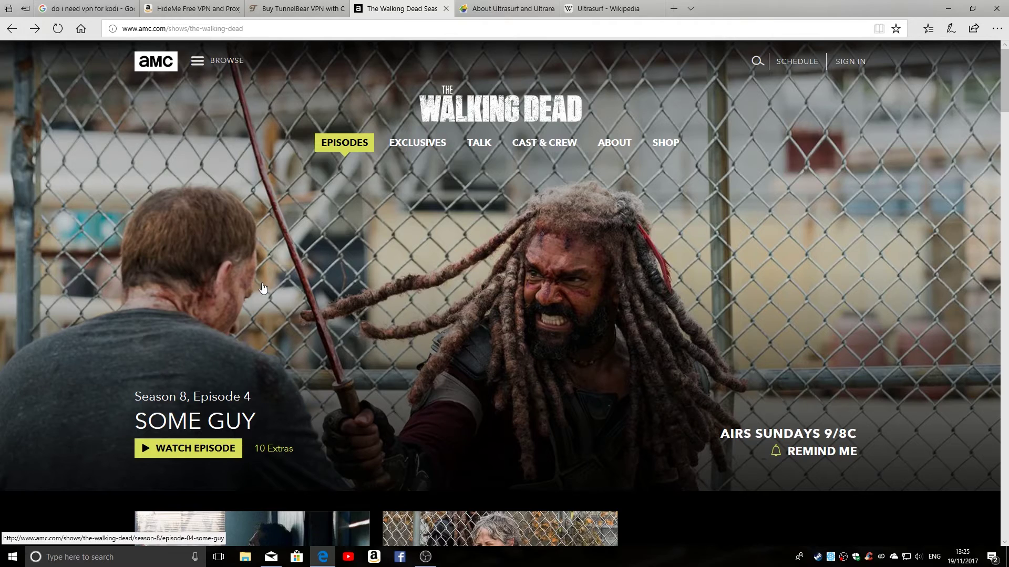
scroll(391, 278, "down", 2)
scroll(391, 278, "down", 10)
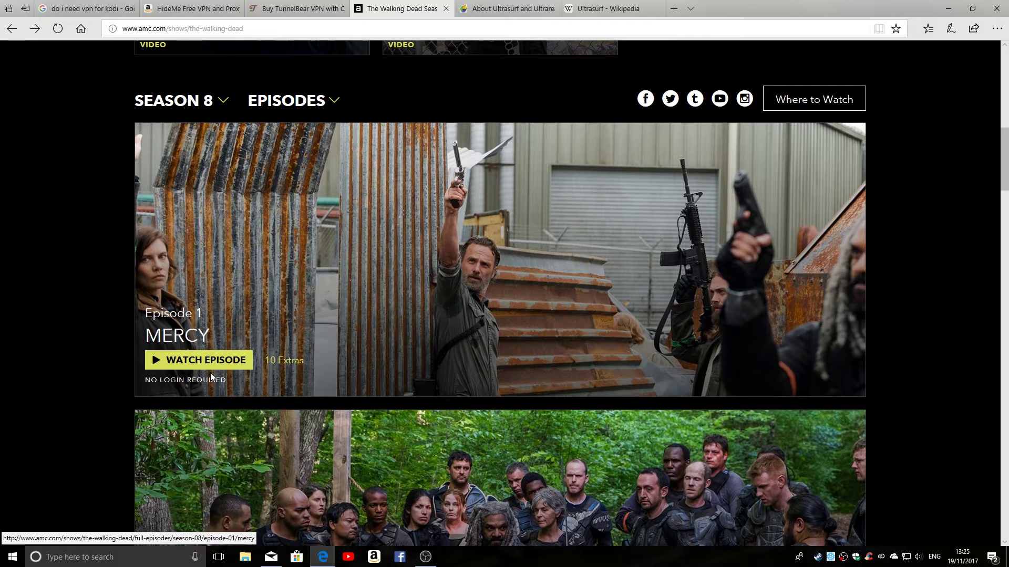
left_click(215, 365)
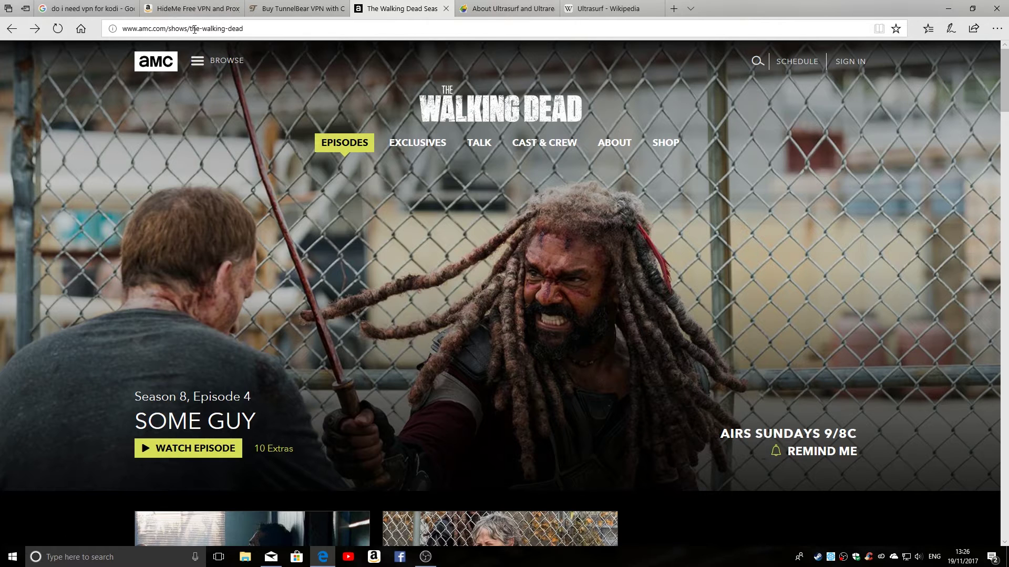
Step: Search Amazon for 'vpn', browse the VPN app listings, then move to TunnelBear's pricing page
left_click(188, 10)
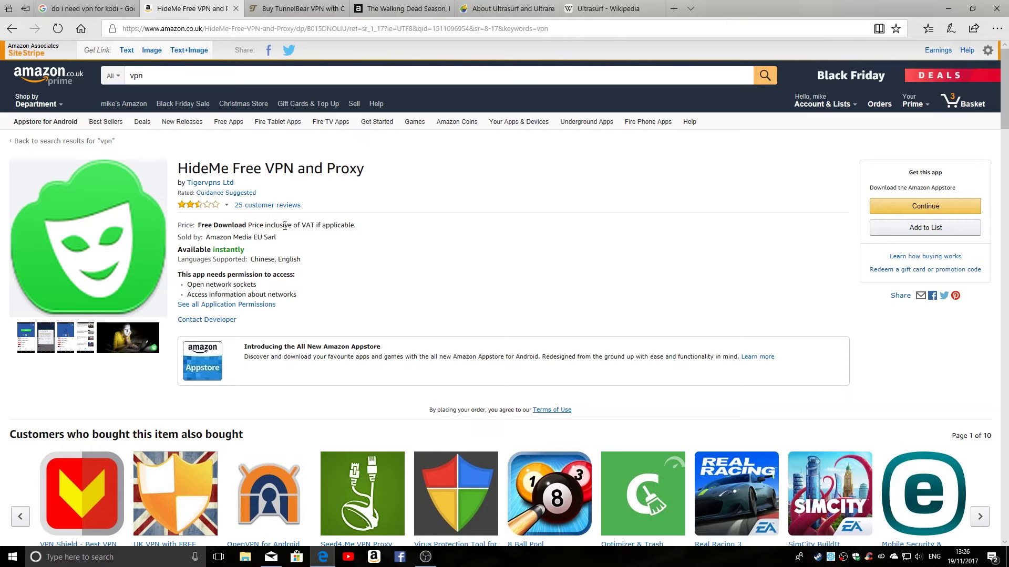
left_click(167, 80)
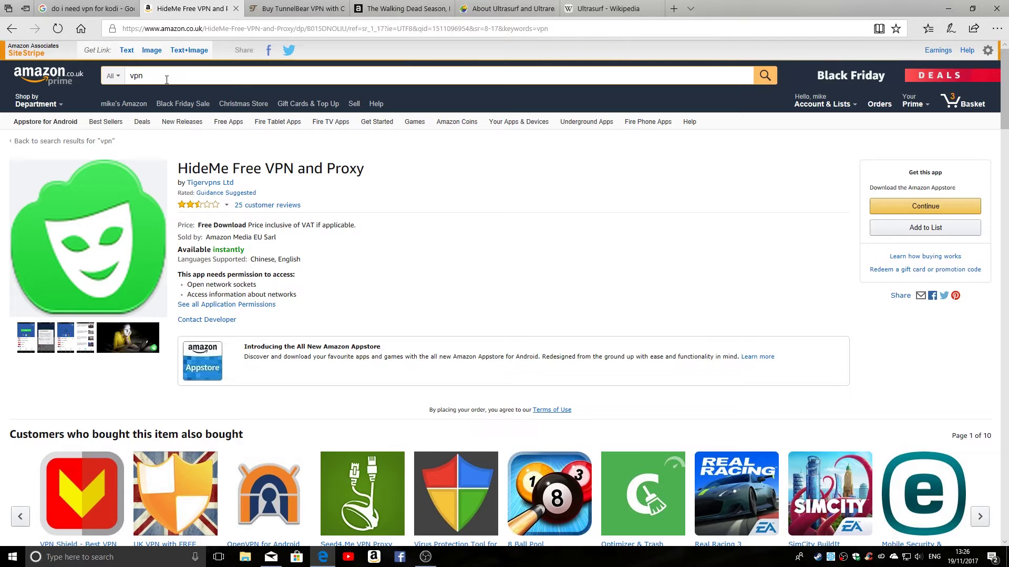
key("Return")
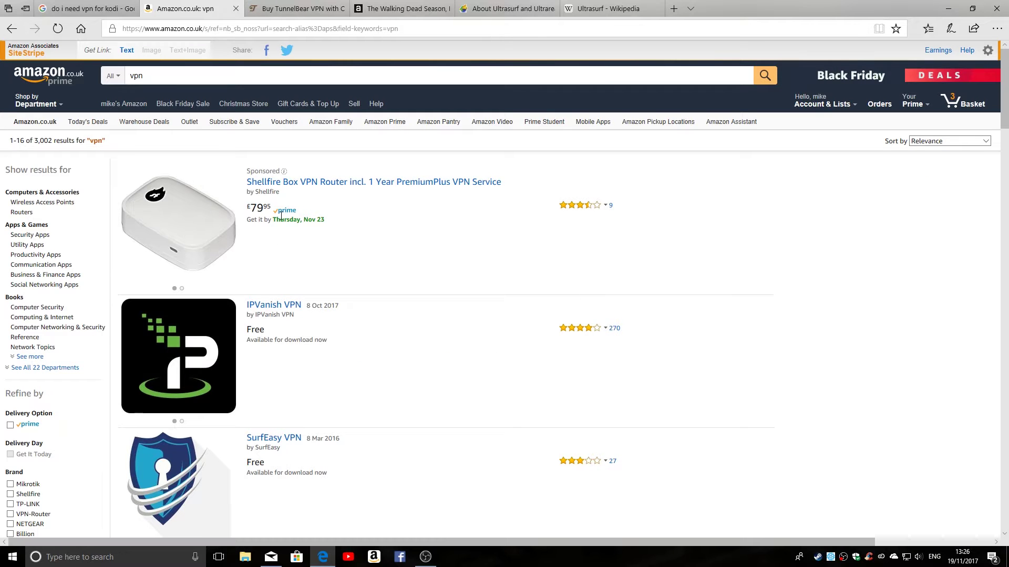
scroll(297, 270, "down", 12)
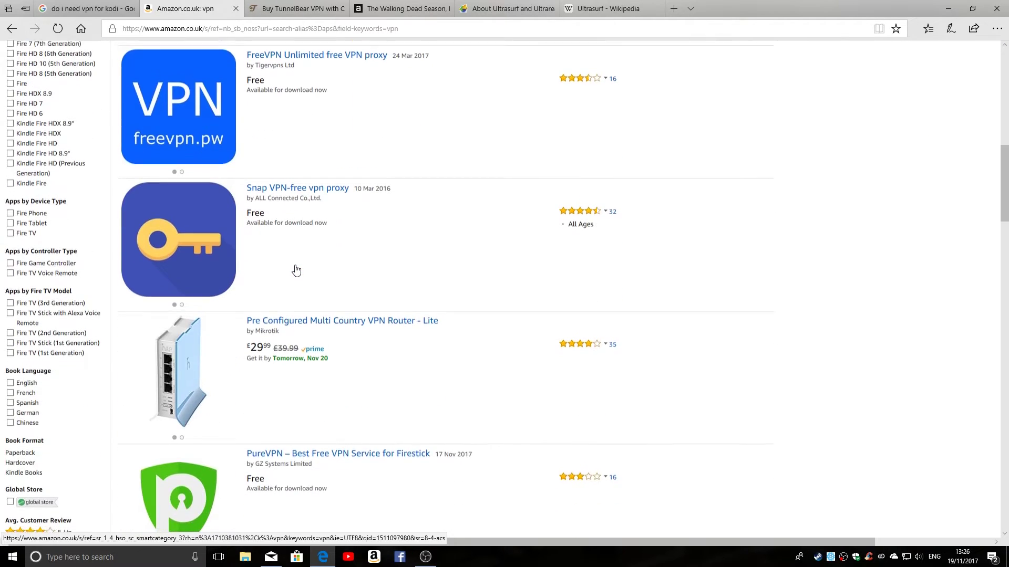
scroll(296, 271, "down", 5)
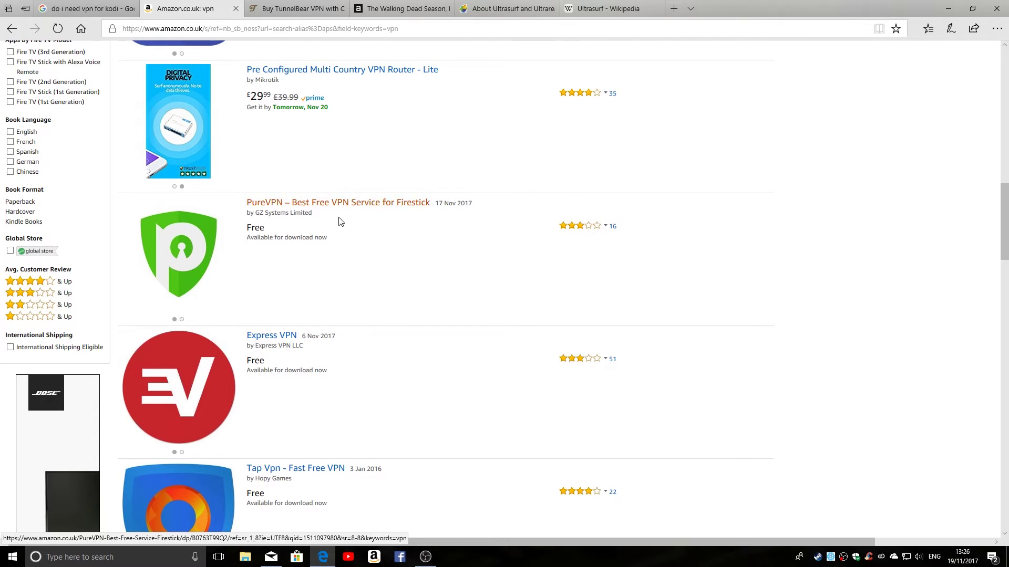
scroll(362, 304, "down", 10)
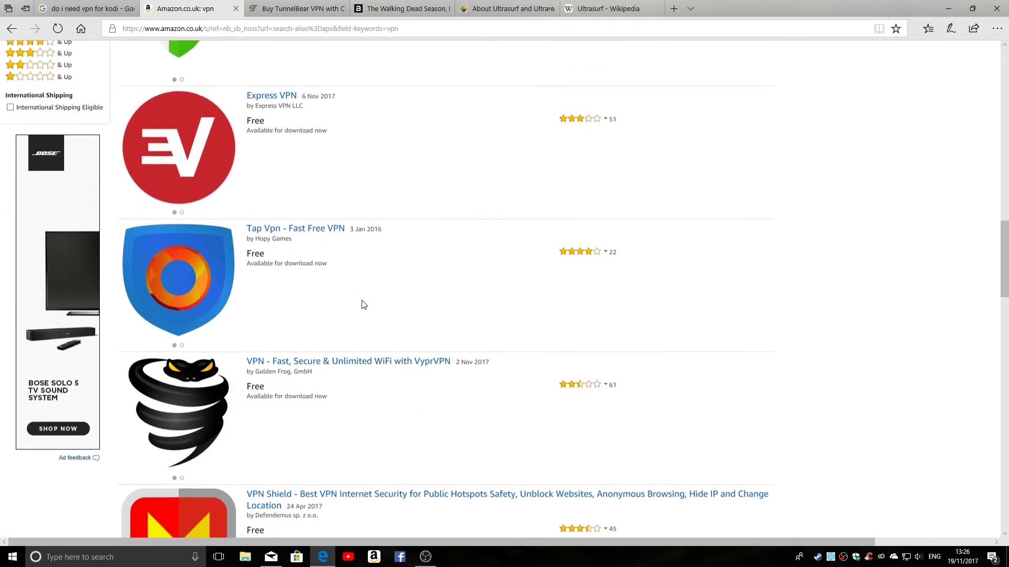
scroll(206, 366, "down", 4)
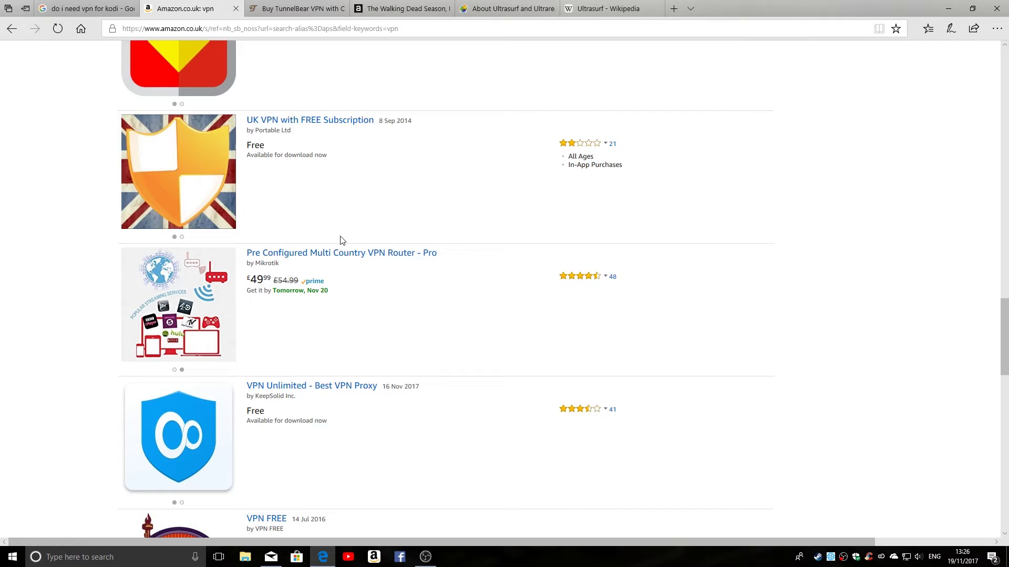
scroll(339, 237, "down", 7)
scroll(340, 241, "down", 3)
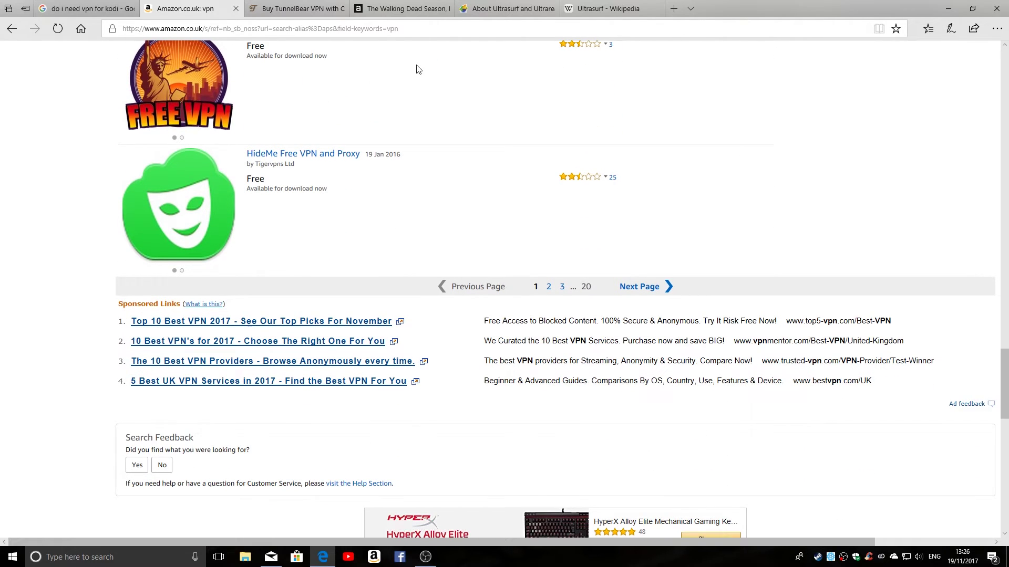
left_click(301, 9)
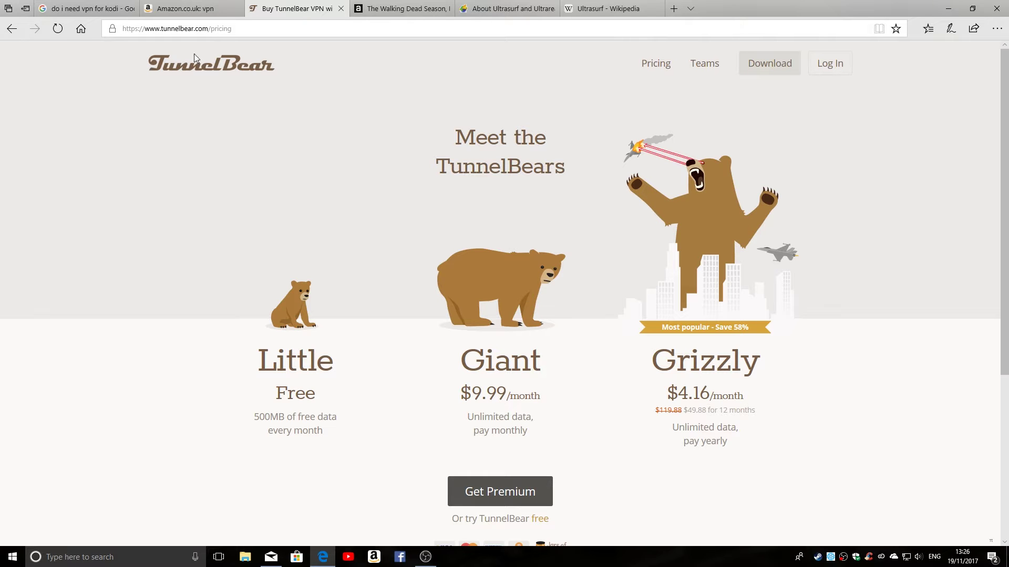
Step: Look over TunnelBear's homepage and pricing plans, then close the TunnelBear tab
left_click(200, 70)
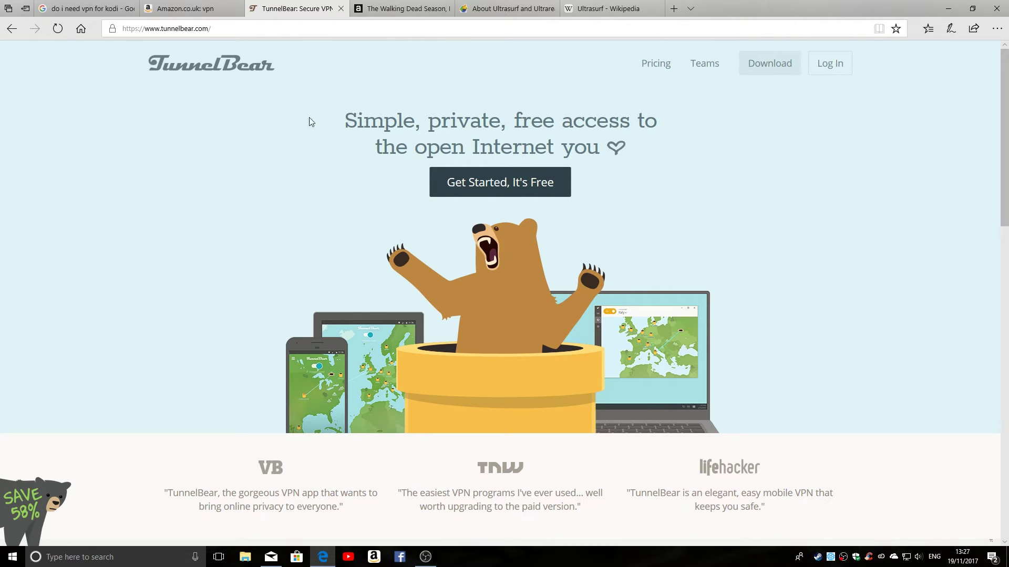
left_click(660, 68)
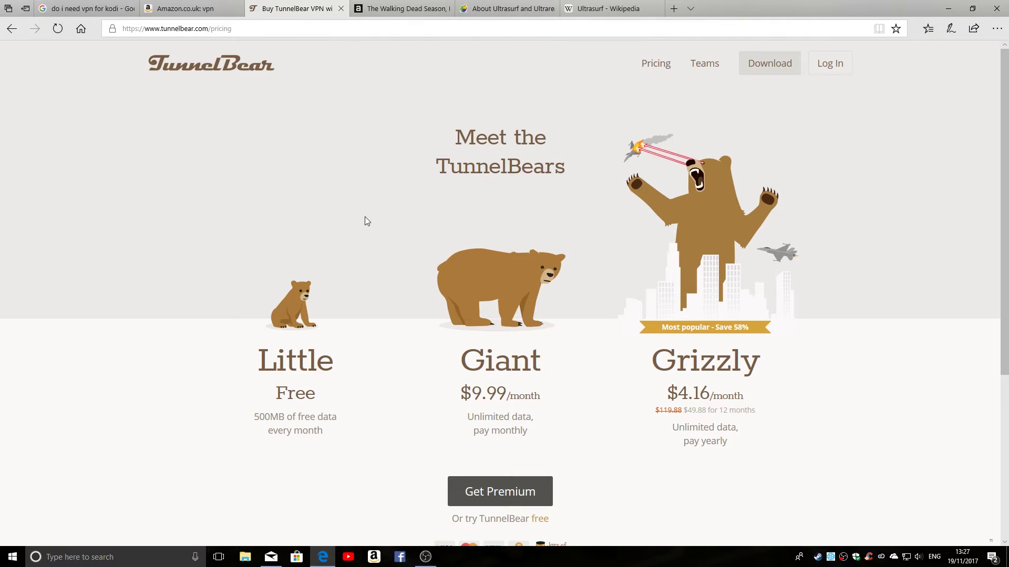
left_click(340, 9)
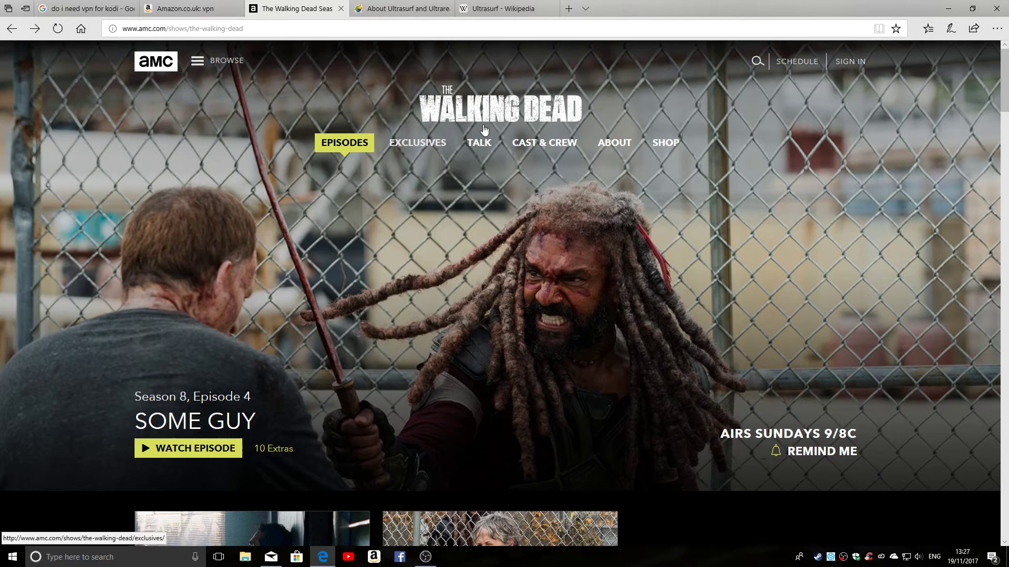
Step: Read the Ultrasurf Wikipedia article, then close its tab
left_click(494, 9)
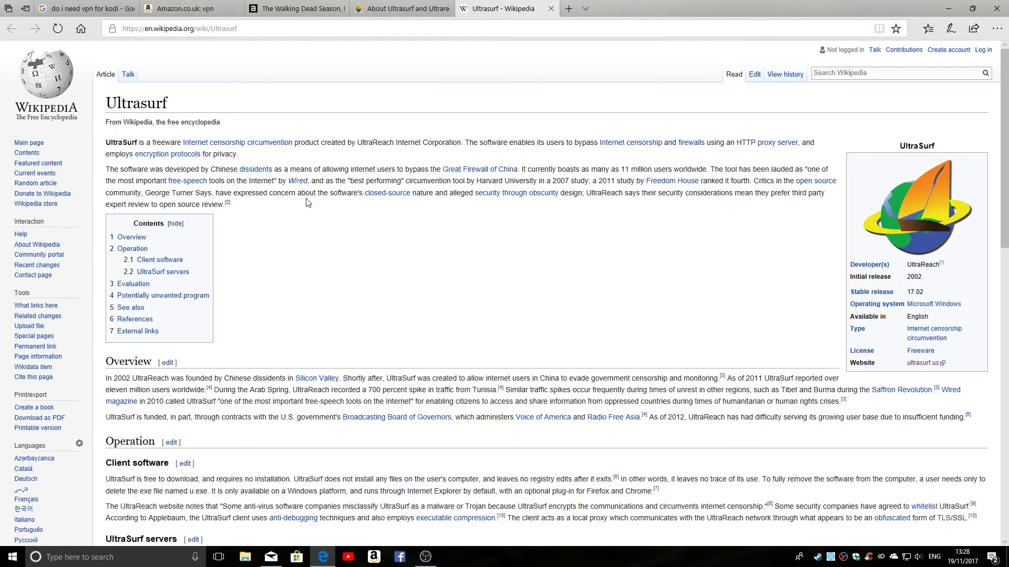
left_click(551, 8)
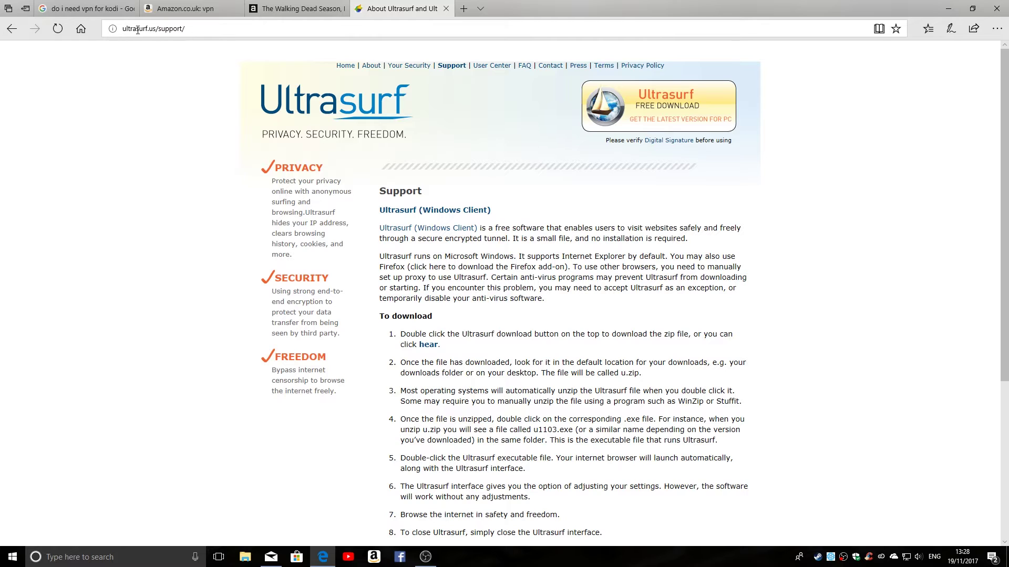
Step: Navigate from the Ultrasurf support page to the ultrasurf.us Home page
left_click(344, 65)
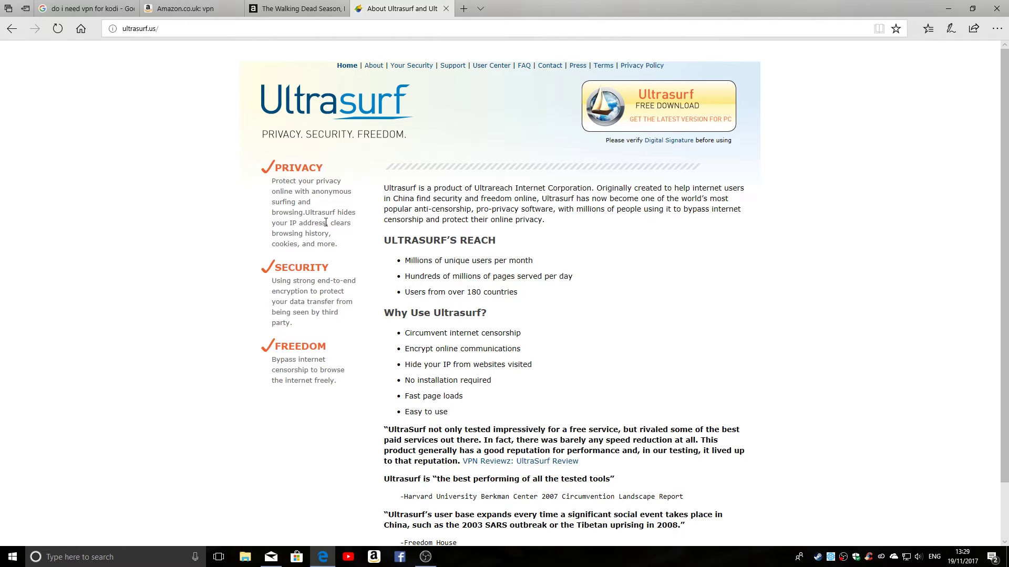
Step: Save the free Ultrasurf download u.zip into D:\Downloads on New Volume
left_click(673, 101)
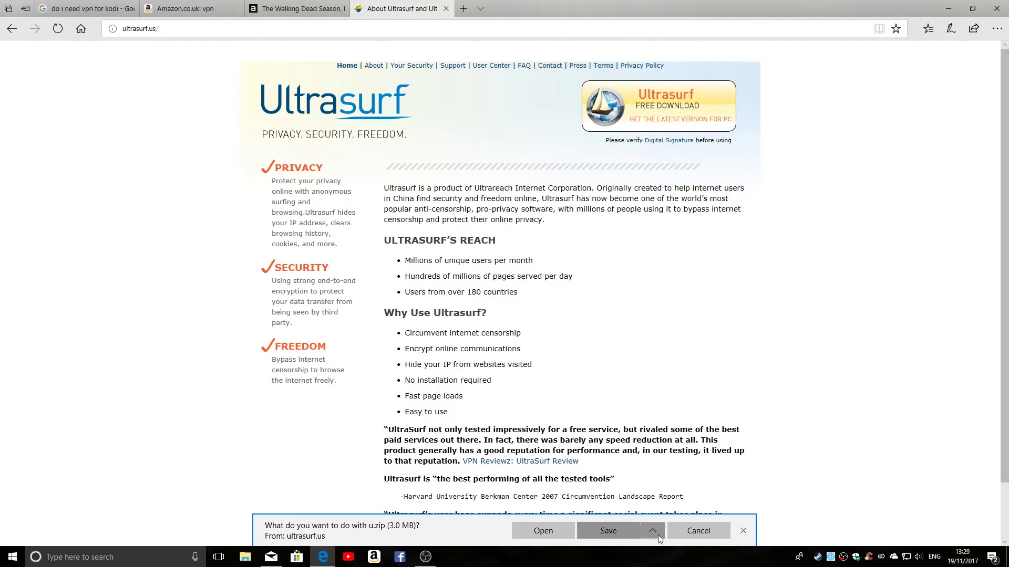
left_click(657, 534)
left_click(606, 516)
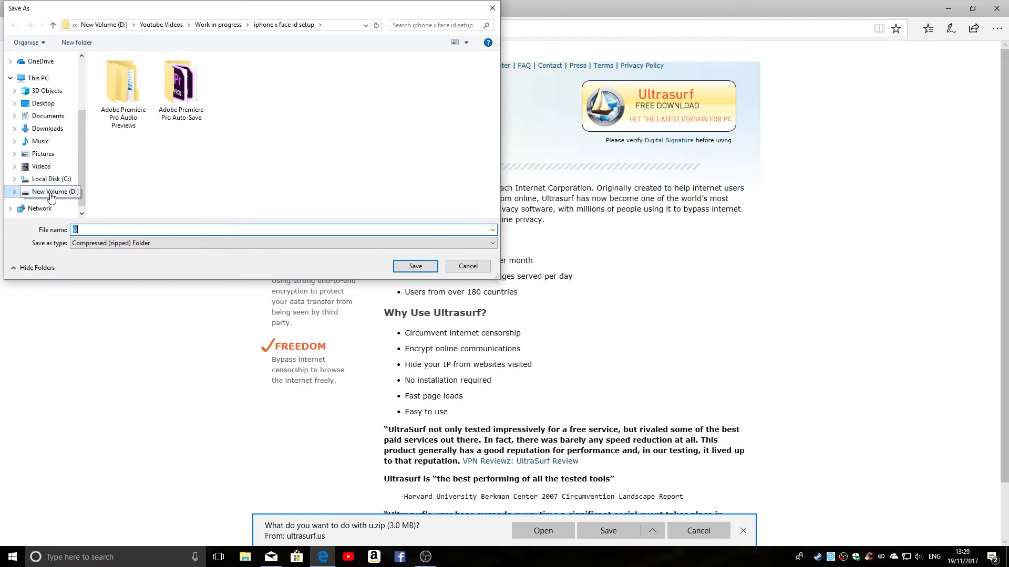
left_click(52, 191)
left_click(114, 75)
double_click(114, 75)
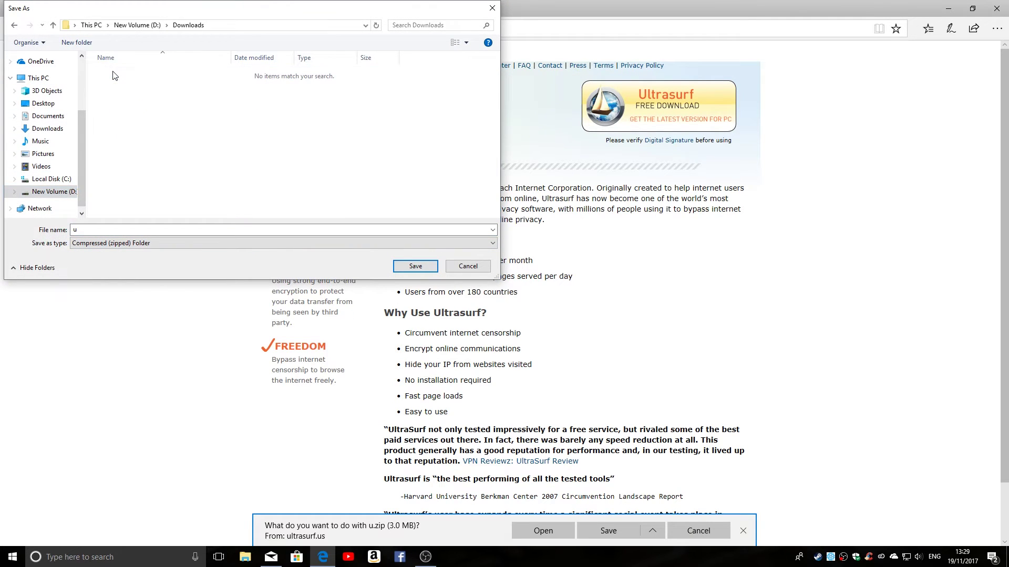
left_click(415, 267)
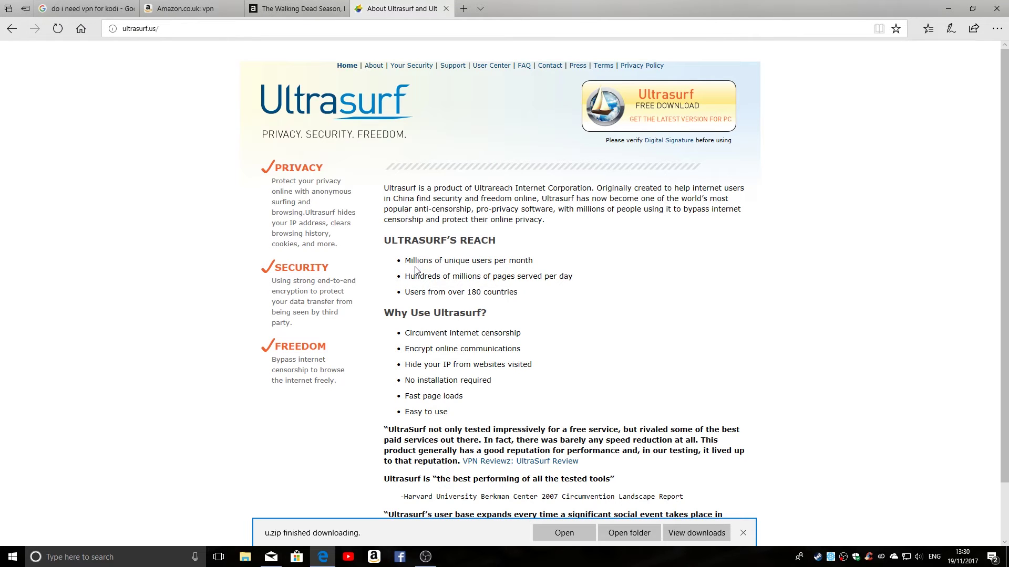
Step: Extract u.zip into a u folder in D:\Downloads and select the u1704 application
left_click(626, 532)
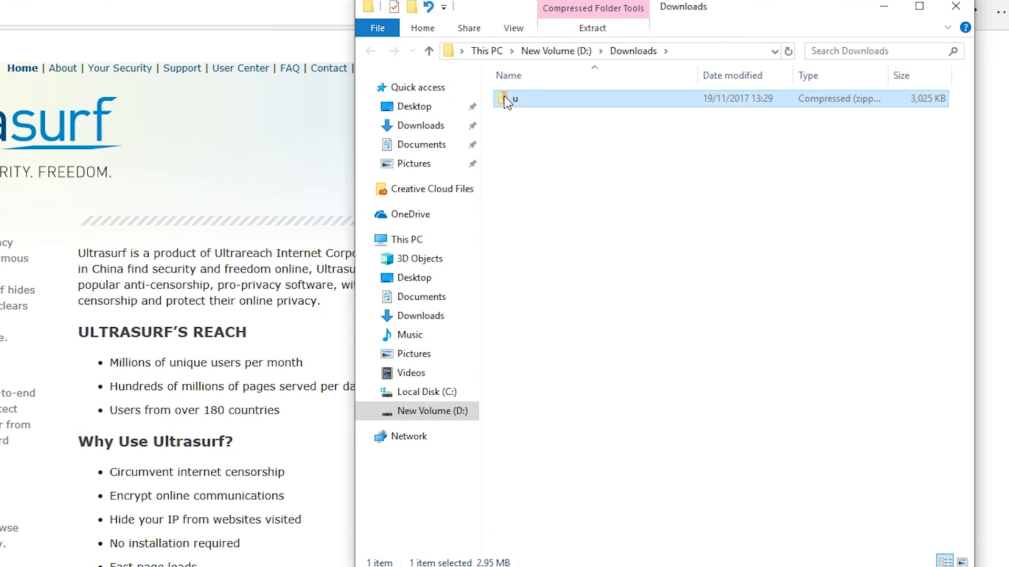
right_click(665, 84)
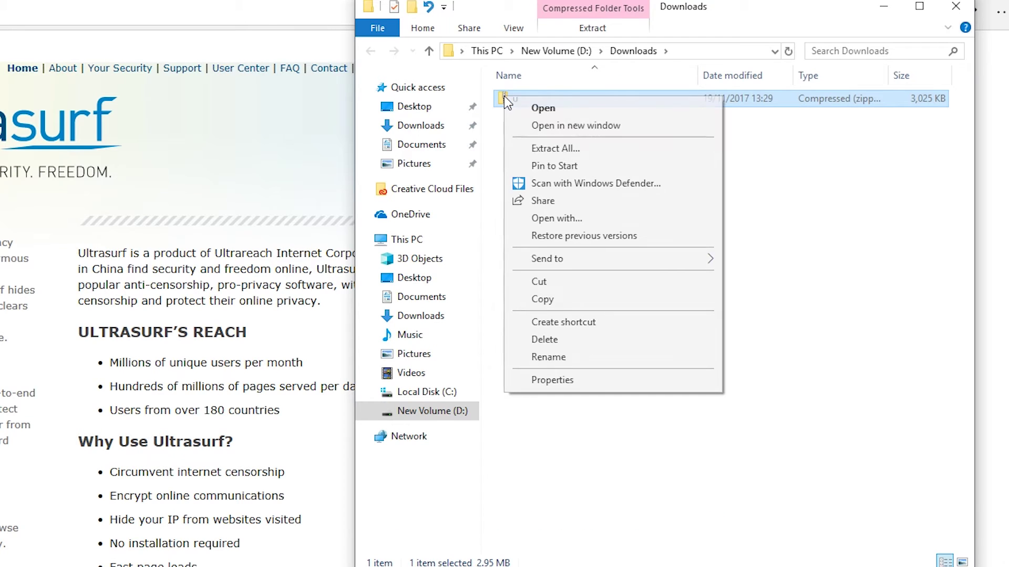
left_click(541, 149)
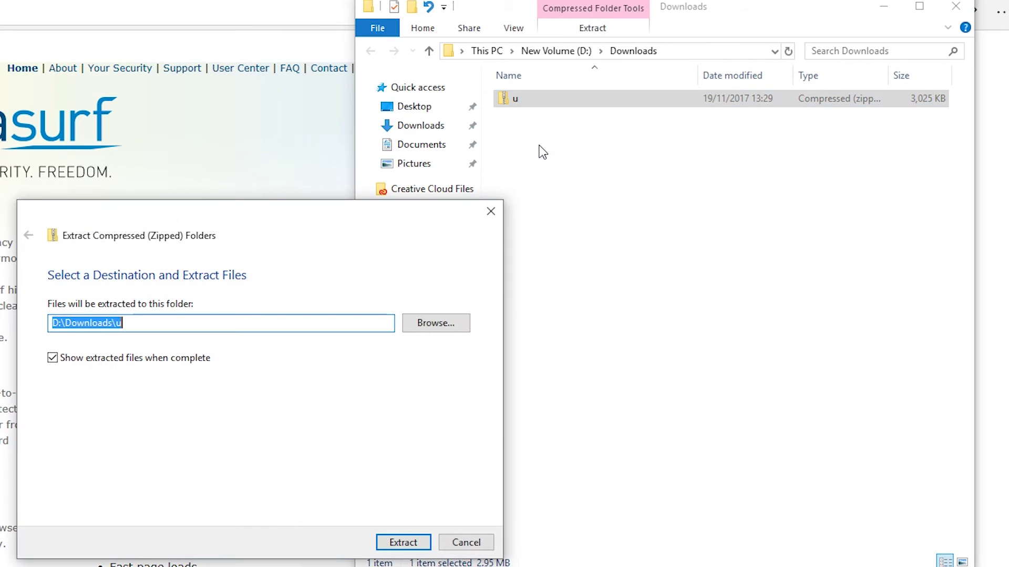
left_click(412, 541)
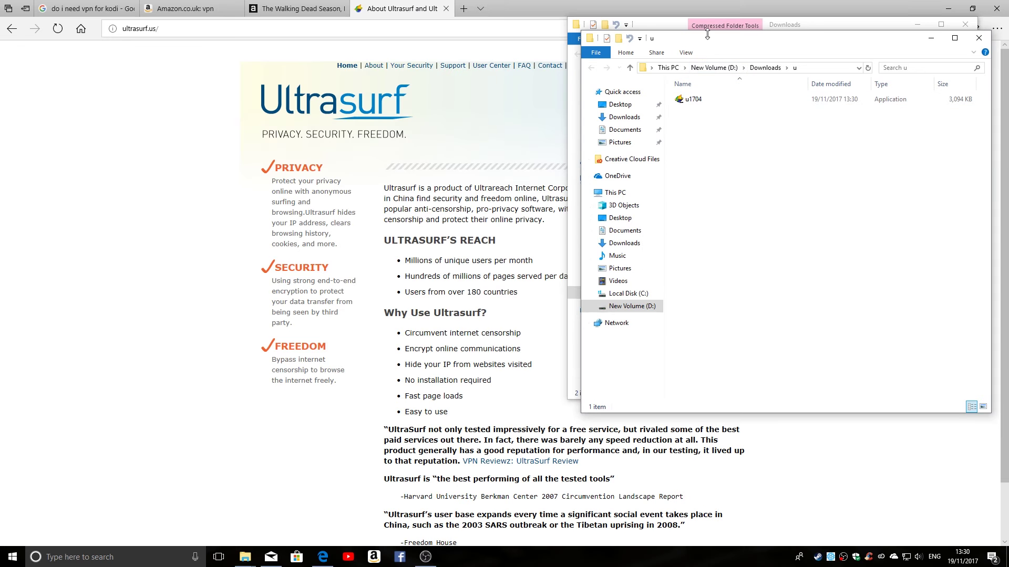
left_click_drag(705, 75, 523, 83)
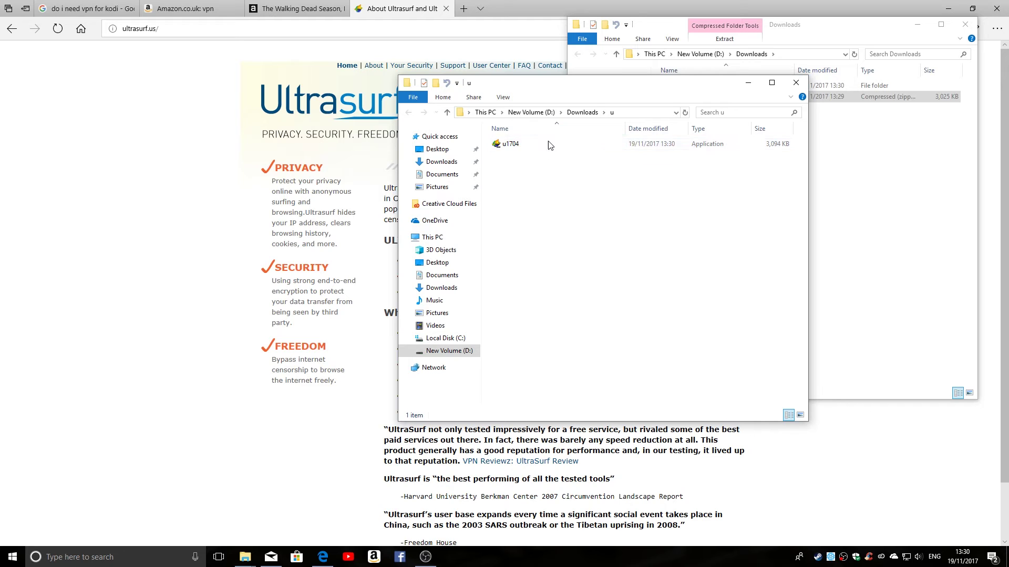
left_click(517, 147)
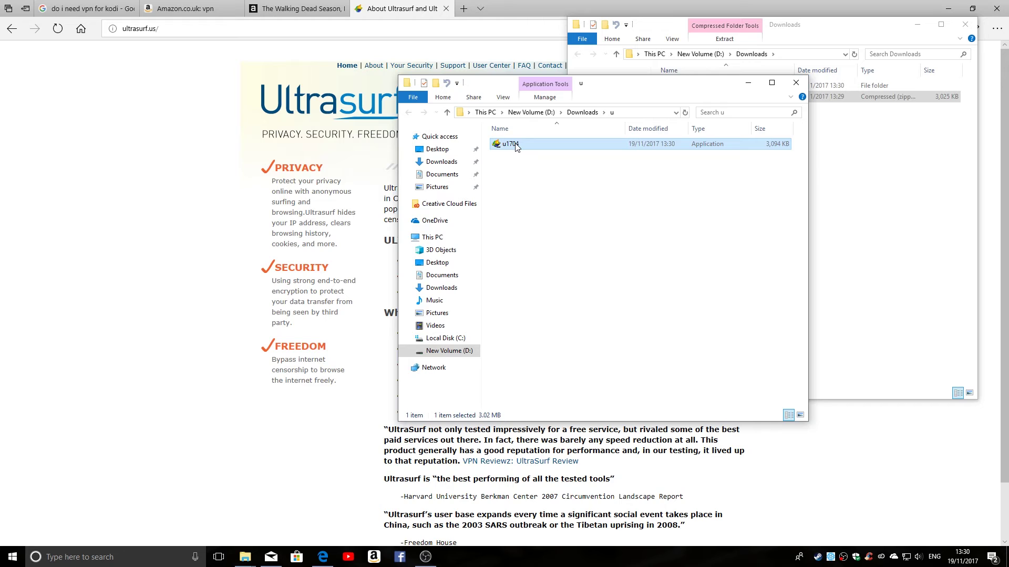
Step: Launch u1704 to start UltraSurf 17.04, then view and cancel its Options unchanged
double_click(516, 147)
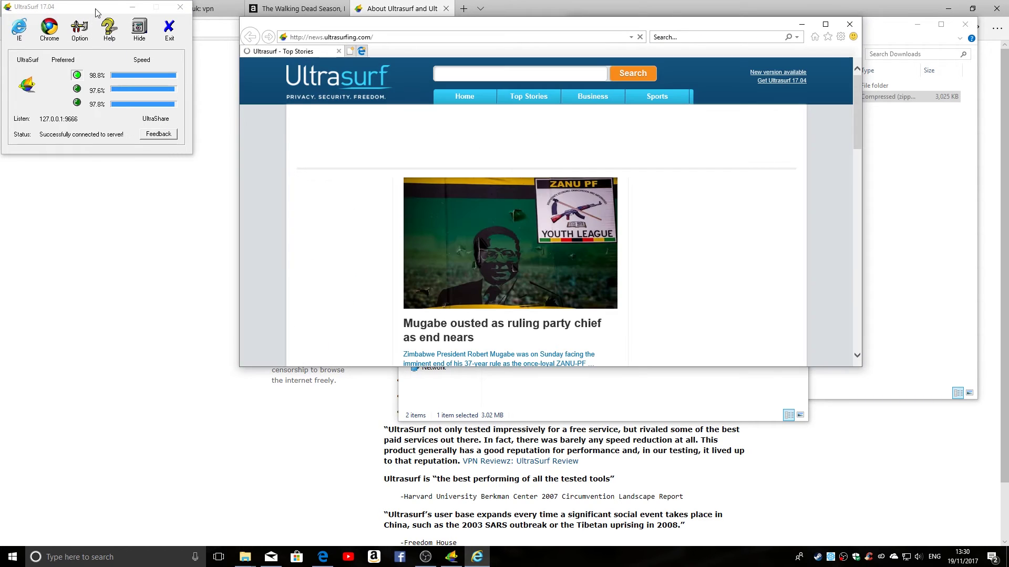
left_click_drag(96, 11, 134, 60)
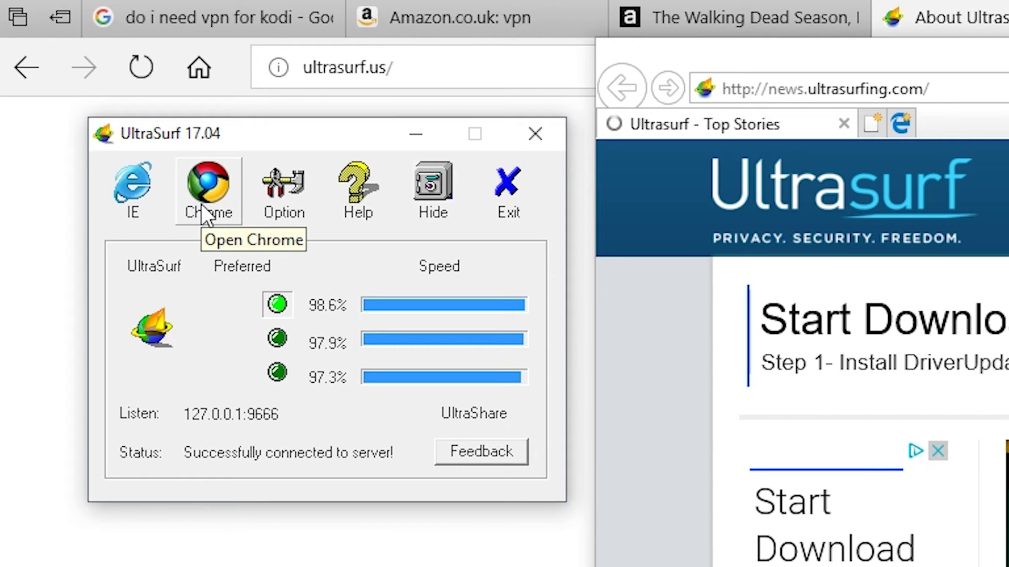
left_click(287, 213)
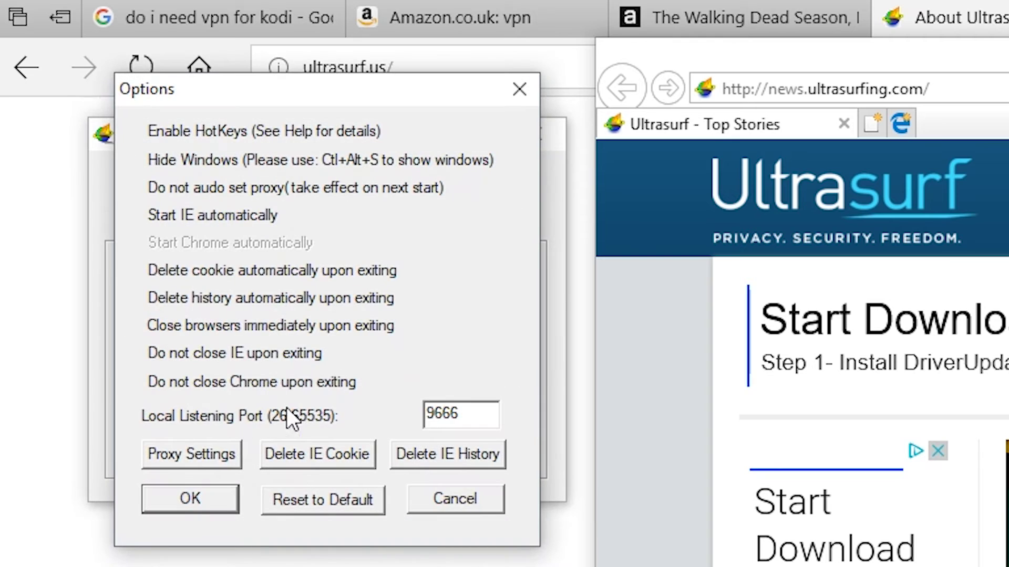
left_click(469, 498)
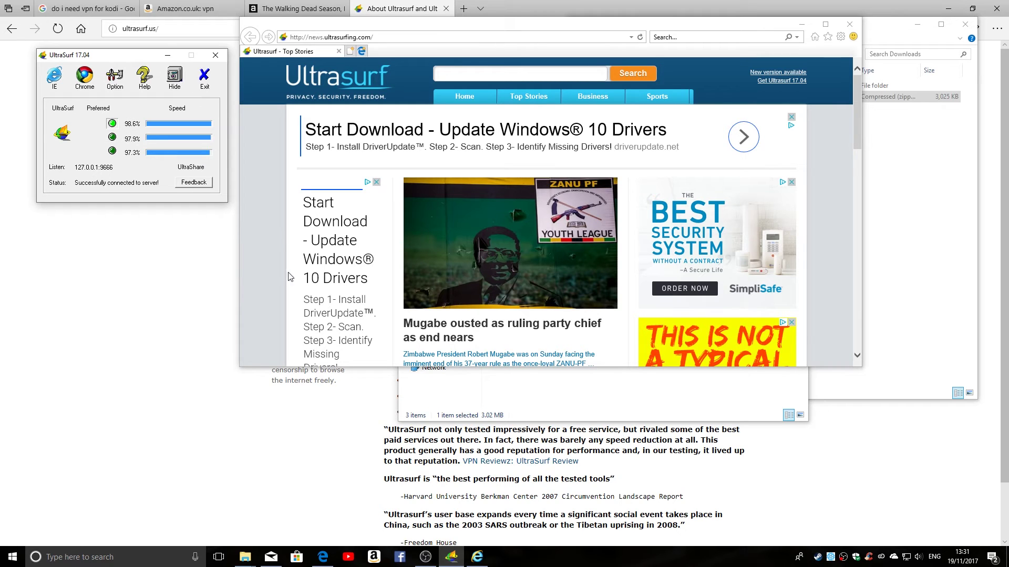
Step: Search 'the pirate bay' through the Ultrasurf search box and scroll the results
left_click_drag(407, 26, 433, 49)
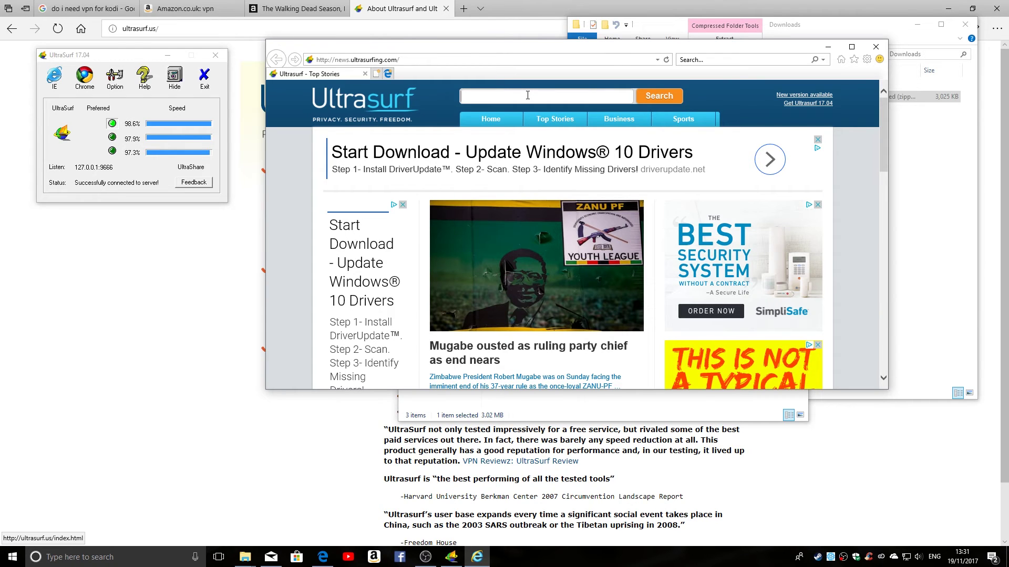
type("the pirat")
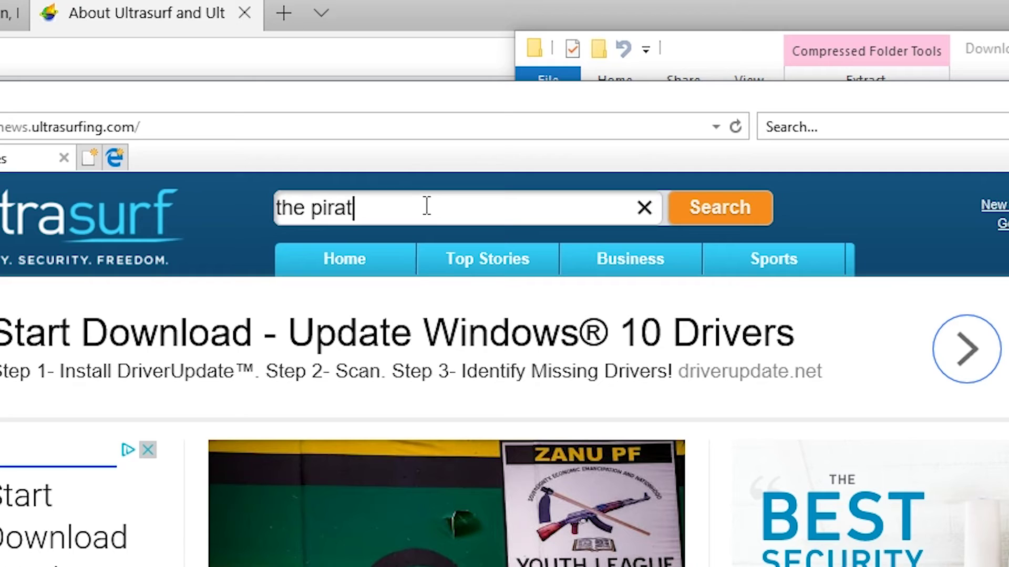
type("e bay")
key("Return")
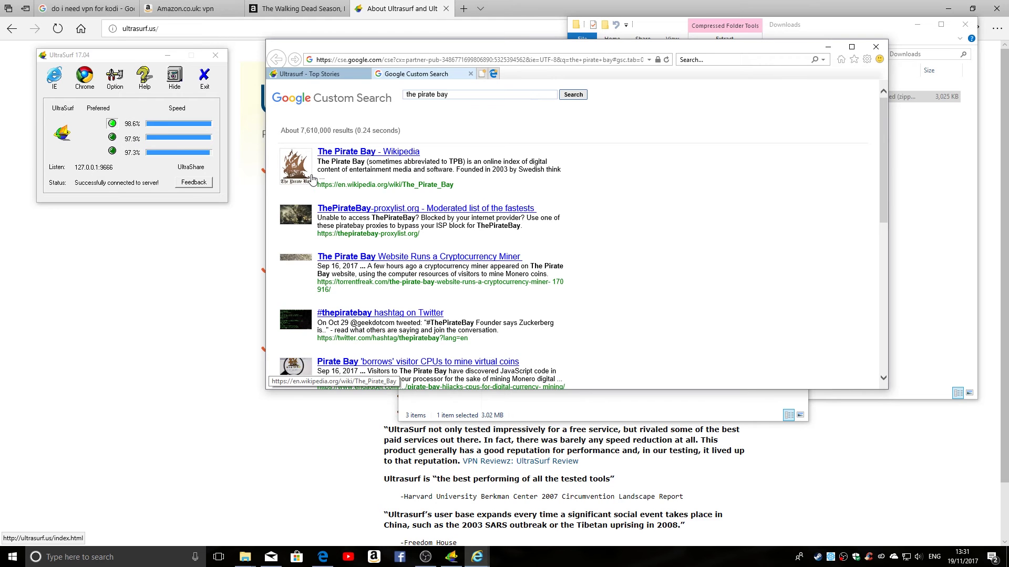
scroll(406, 273, "down", 1)
scroll(405, 272, "down", 2)
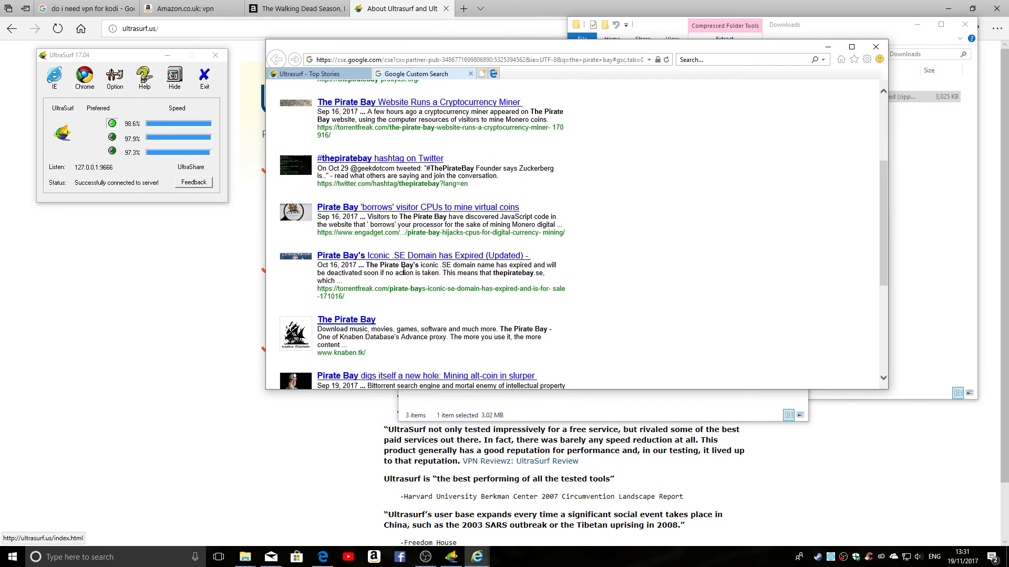
scroll(388, 274, "up", 3)
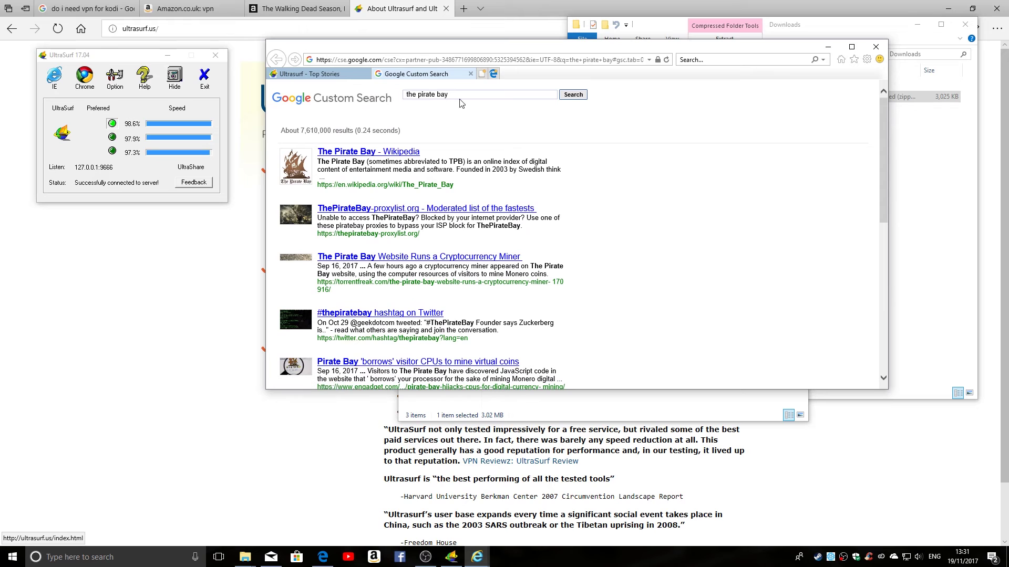
Step: Load thepiratebay.org in Internet Explorer's address bar
left_click(385, 62)
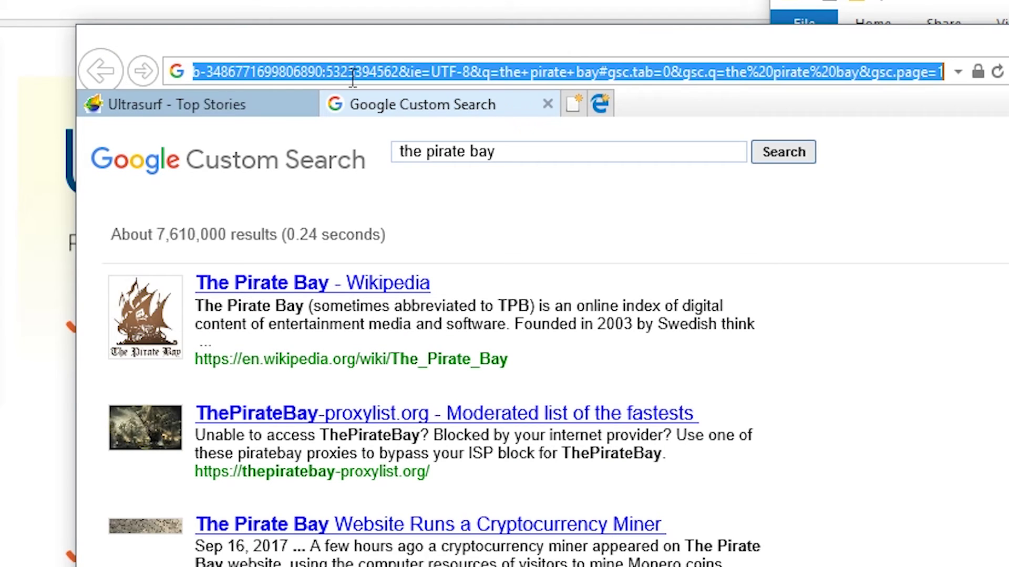
type("thepi")
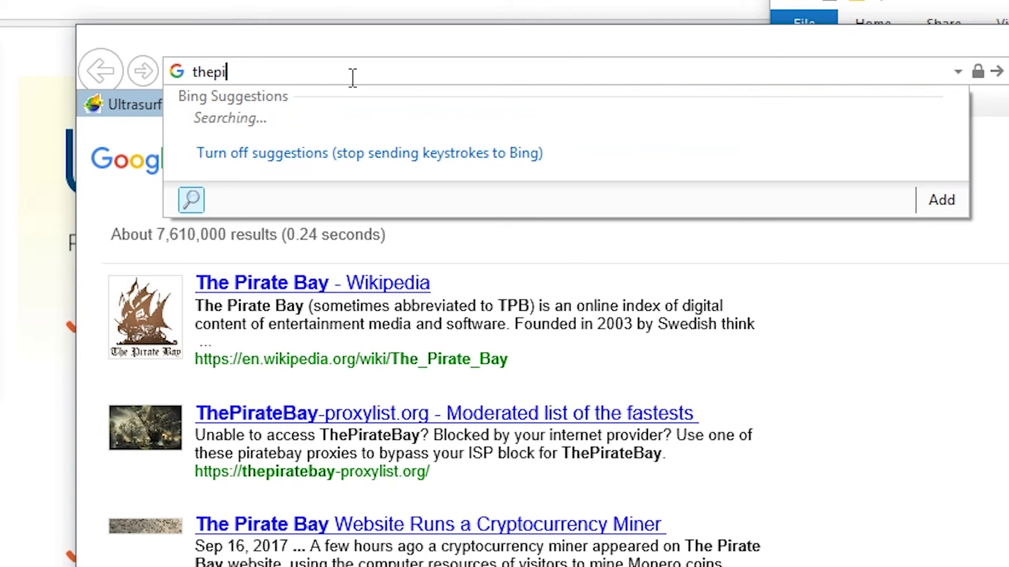
type("ratebay.or")
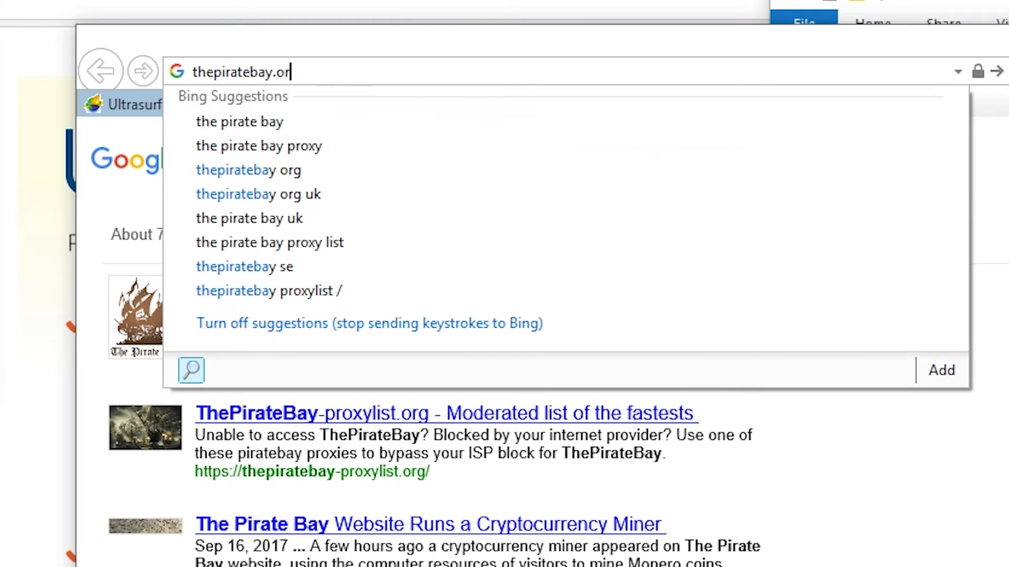
type("g")
key("Return")
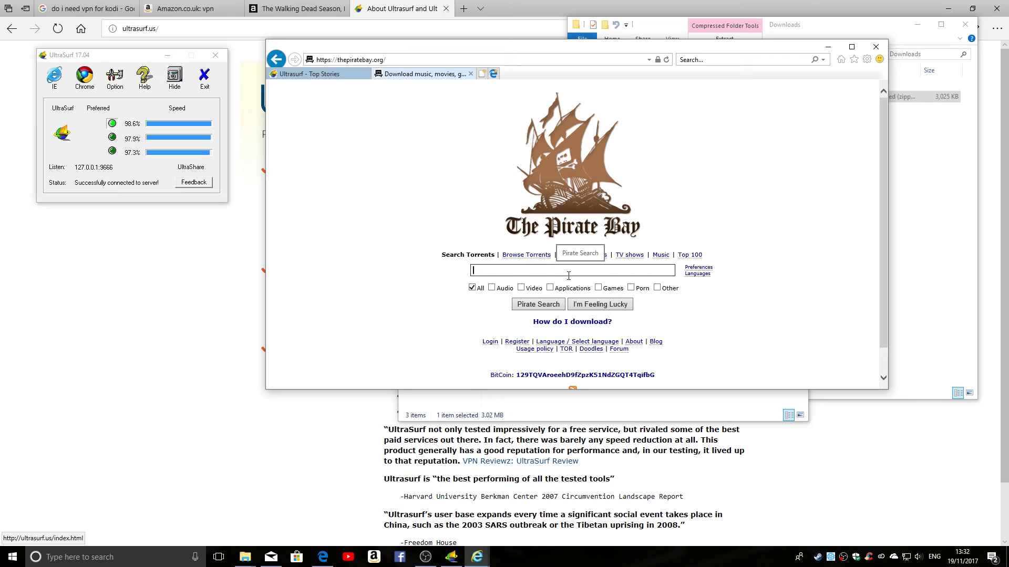
Step: Close Internet Explorer with all its tabs, plus the u and Downloads folder windows
left_click(876, 50)
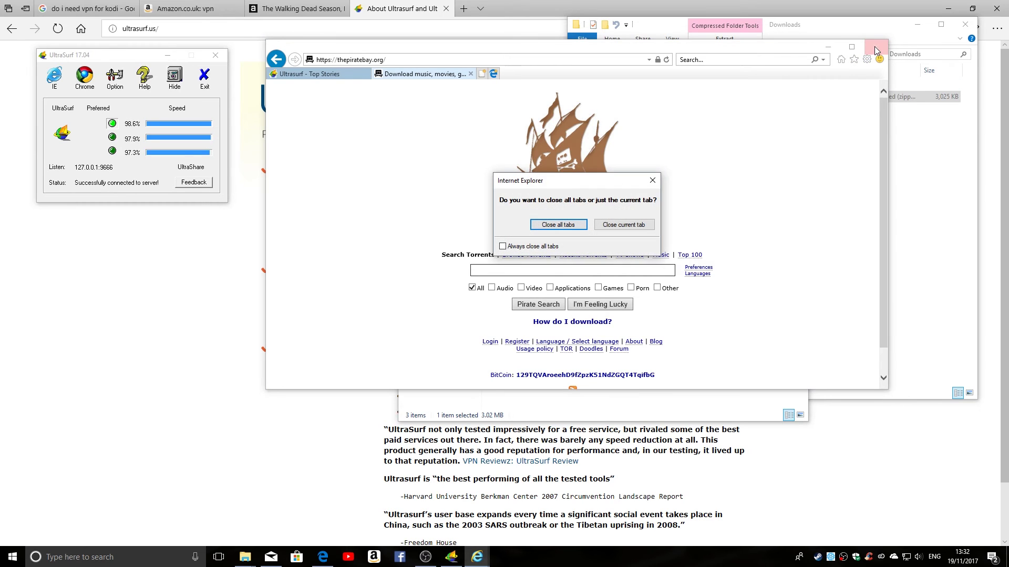
left_click(556, 226)
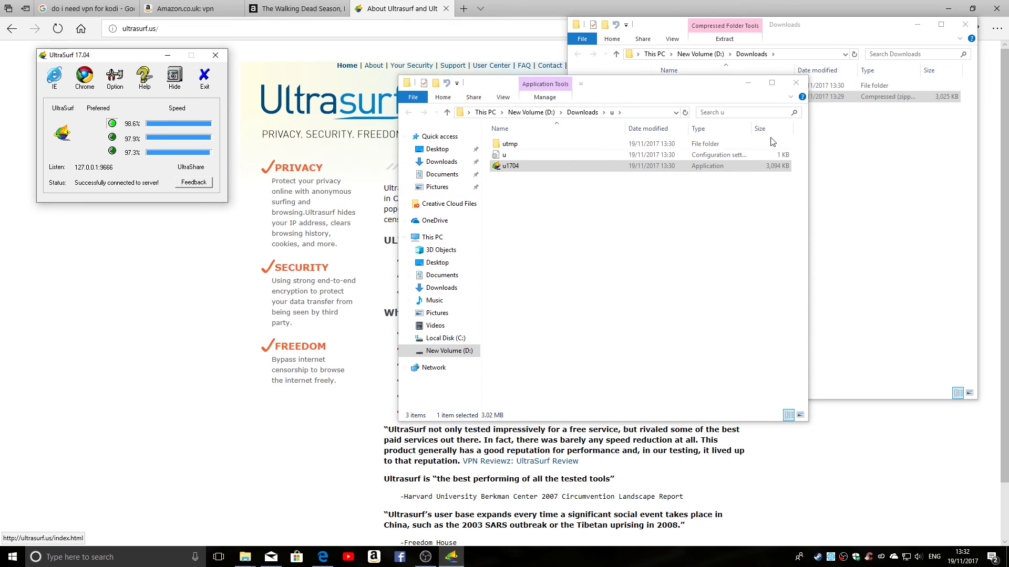
left_click(794, 84)
left_click(964, 24)
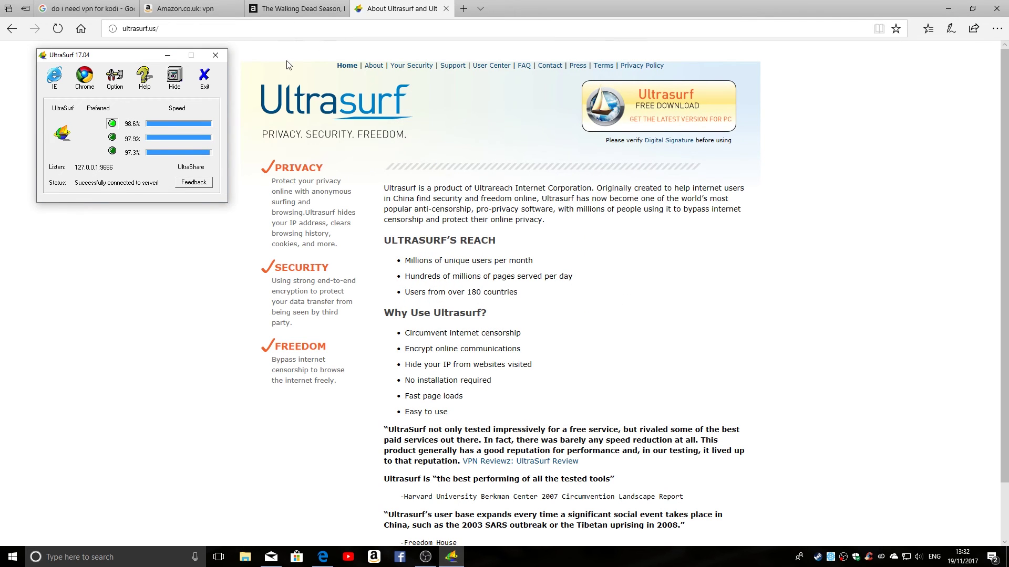
Step: Reload the AMC Walking Dead page in its tab through the proxy
left_click(289, 12)
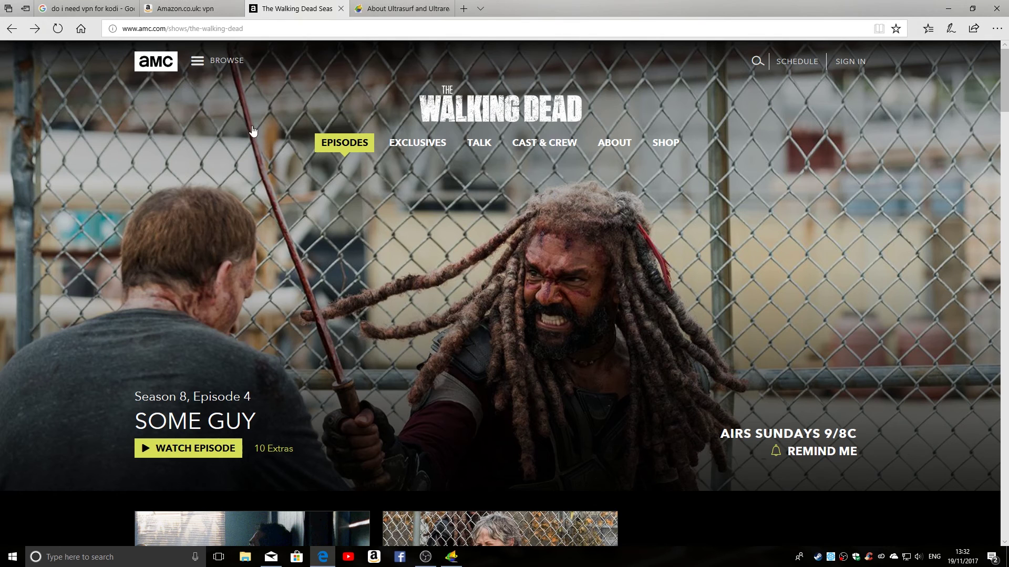
left_click(58, 30)
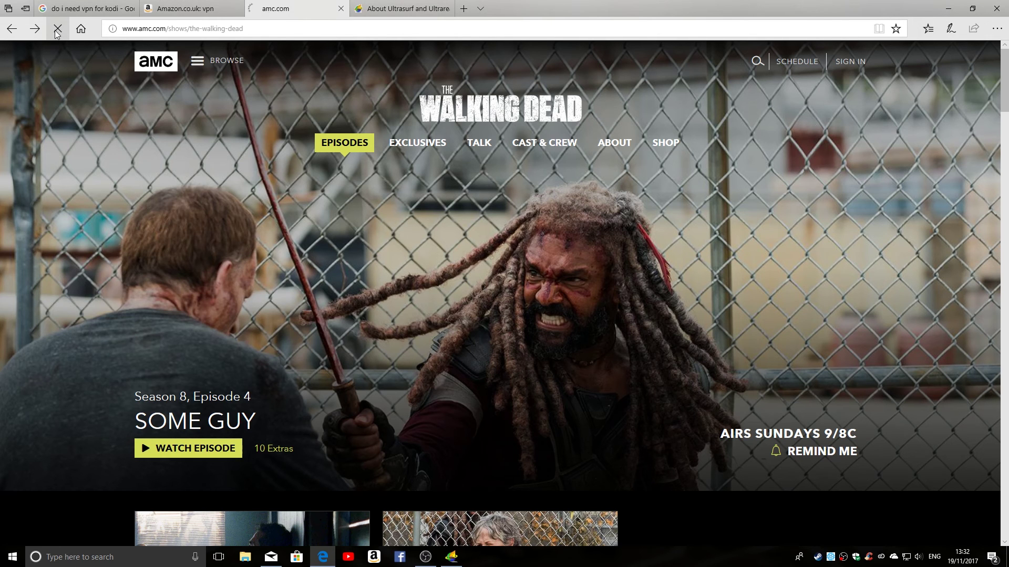
scroll(268, 260, "down", 4)
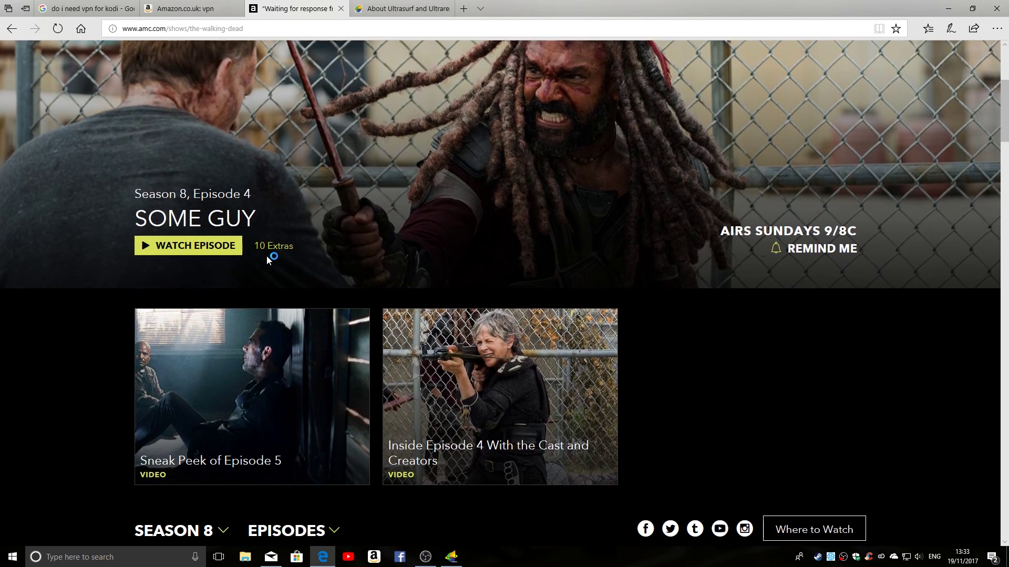
scroll(268, 260, "down", 10)
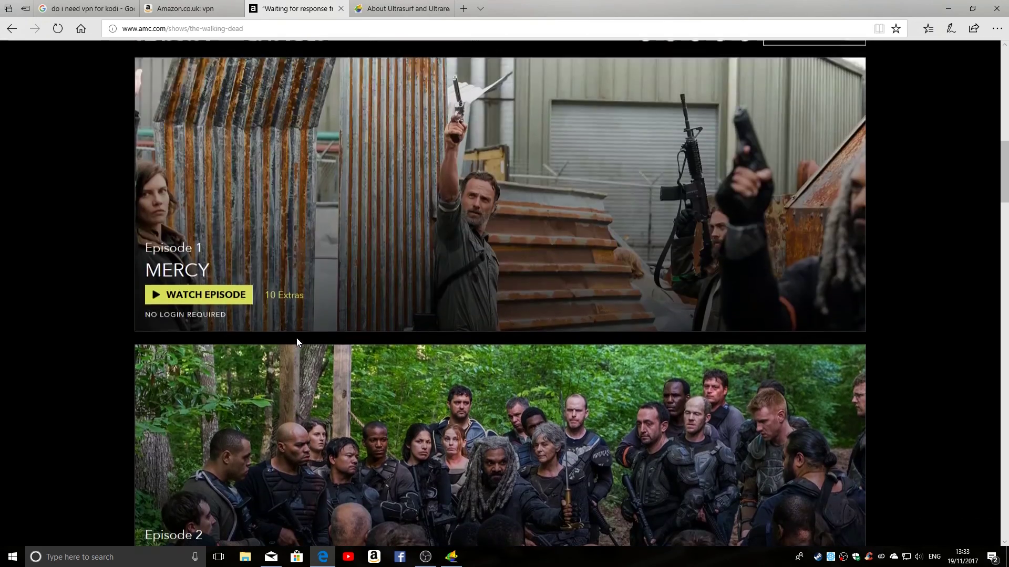
scroll(297, 342, "up", 2)
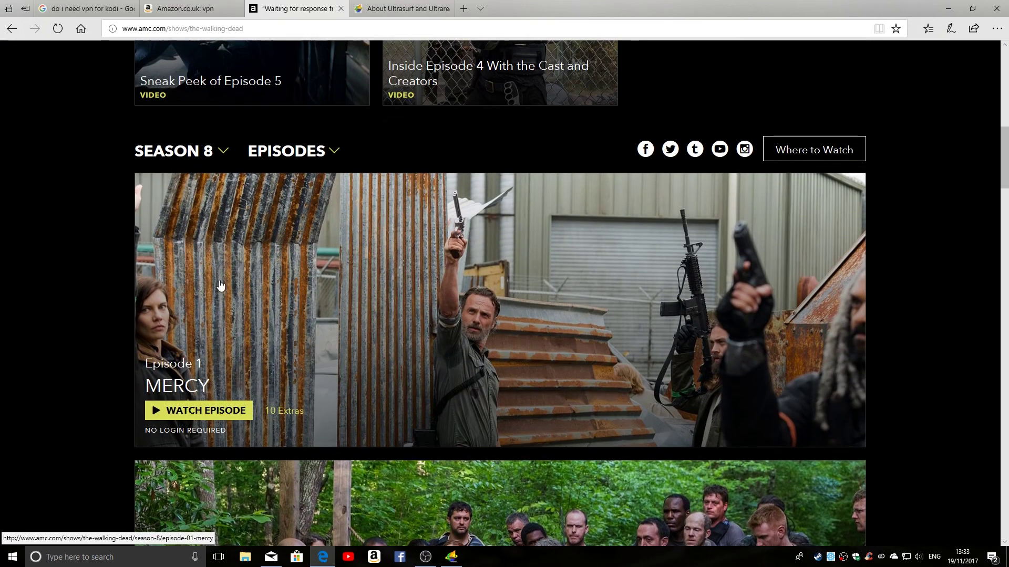
Step: Play Season 8 Episode 1 'Mercy', then move on to Episode 2 'The Damned'
left_click(204, 416)
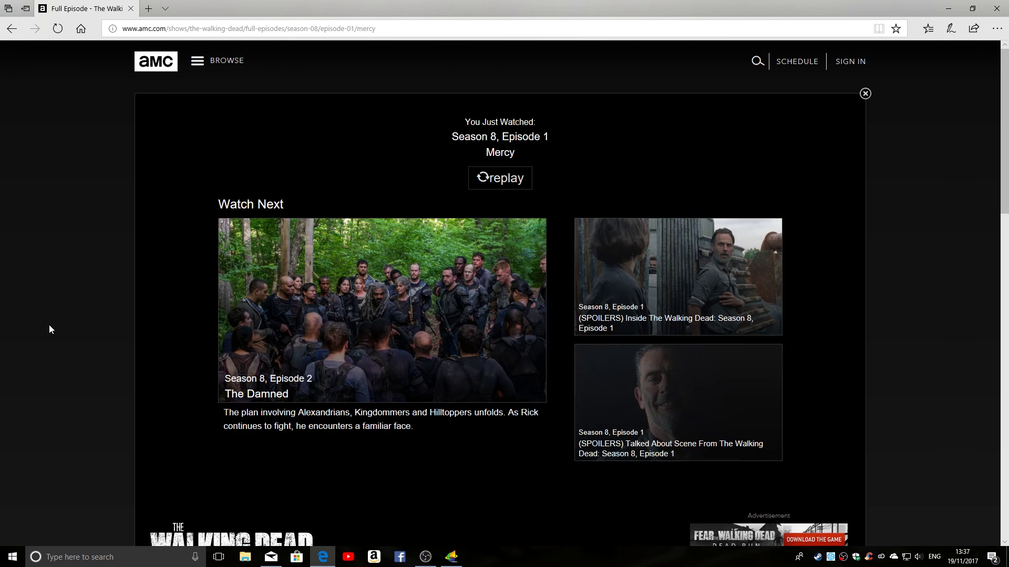
scroll(49, 325, "down", 2)
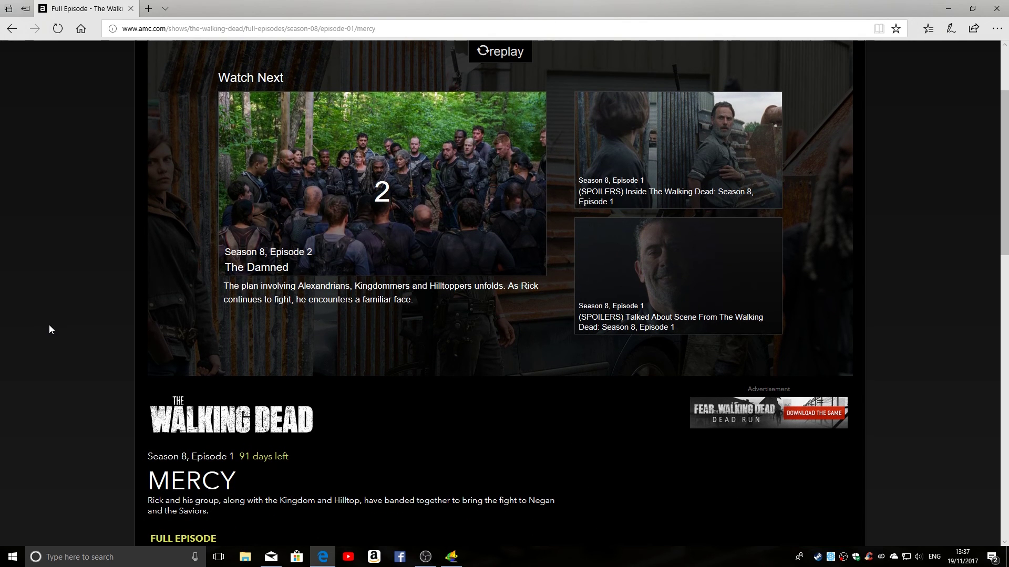
left_click(395, 210)
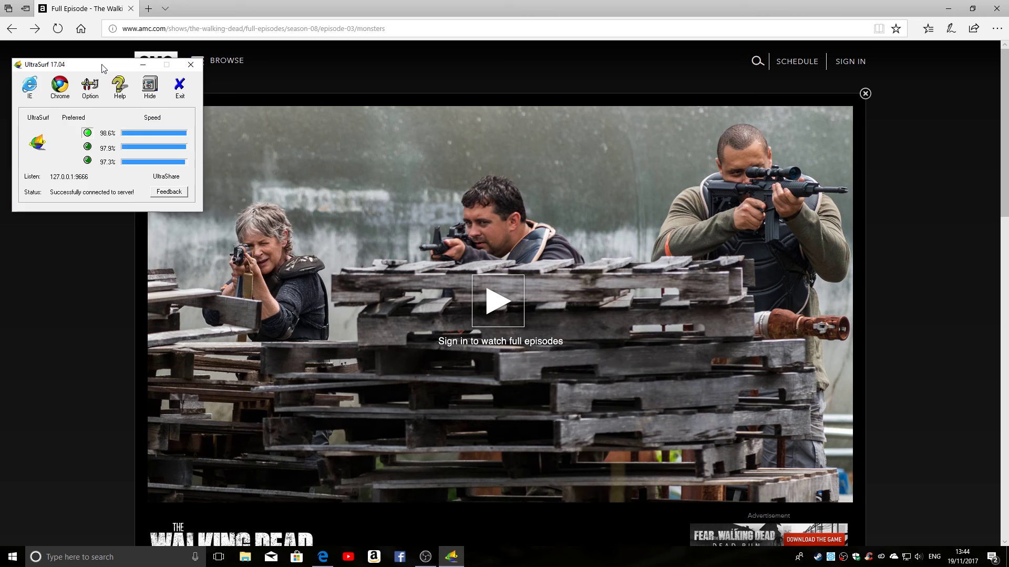
Step: Drag the UltraSurf window to the top-left of the screen, over the AMC 'Monsters' episode page
left_click_drag(63, 57, 255, 149)
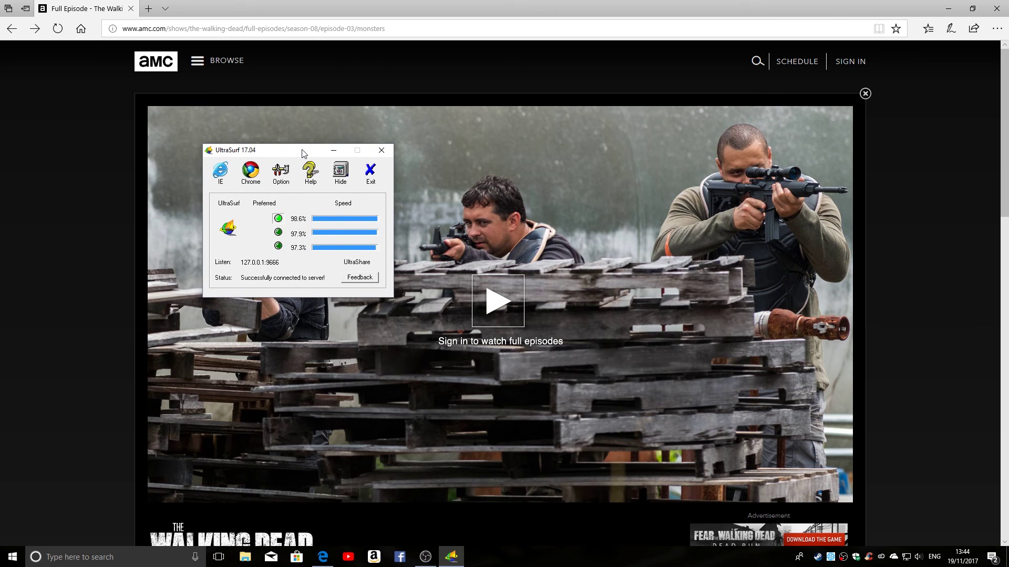
left_click_drag(290, 152, 117, 96)
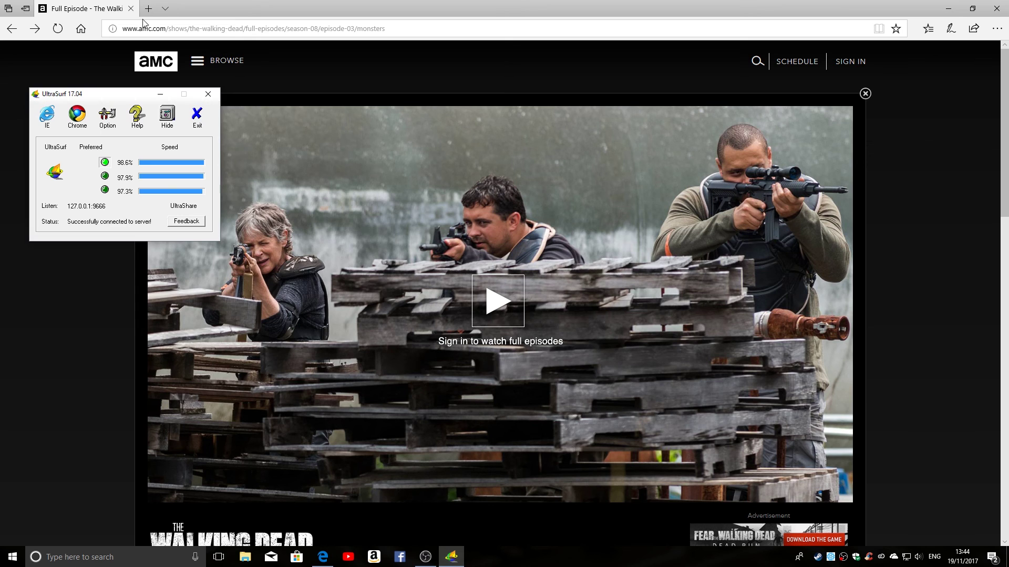
mouse_move(120, 96)
left_mouse_down()
mouse_move(104, 69)
mouse_move(109, 101)
left_mouse_up()
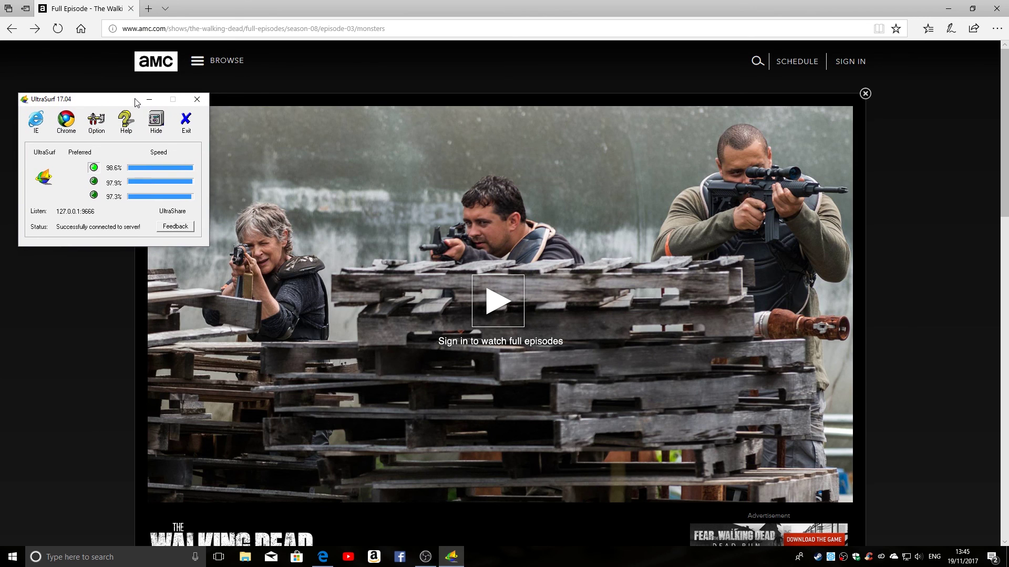